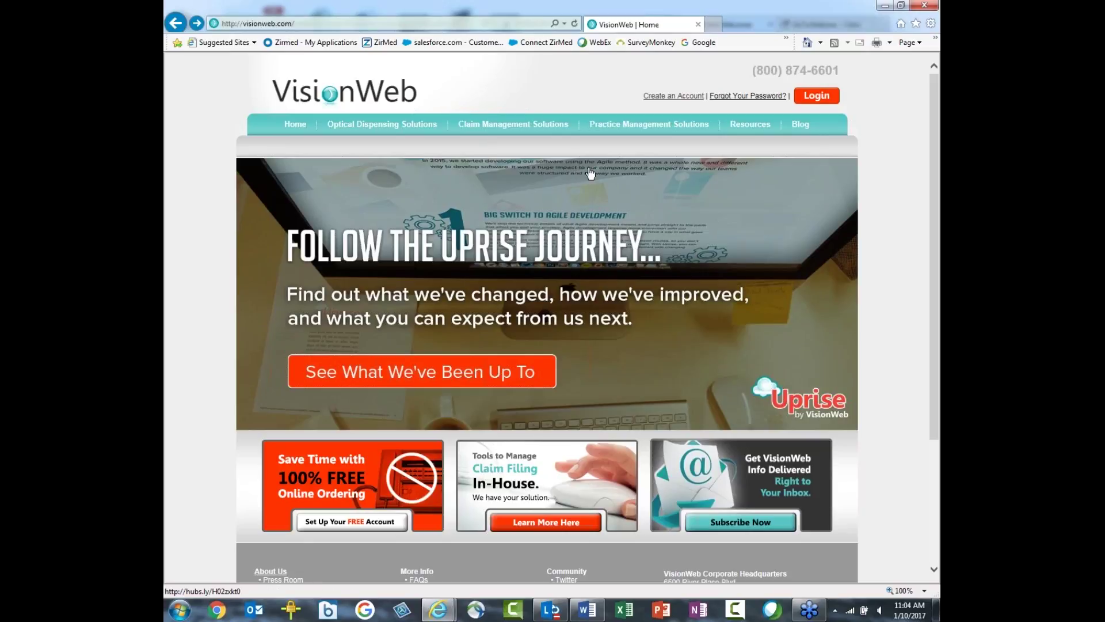
Step: Go from the VisionWeb home page to the VisionWeb Professionals log-in page
left_click(817, 97)
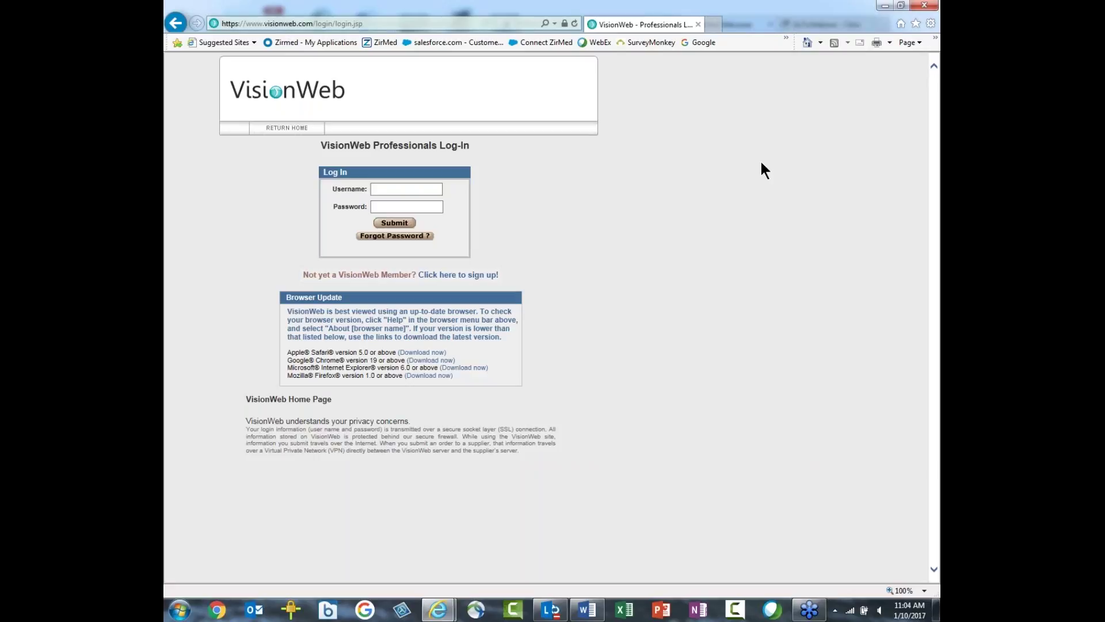
Step: Sign in with the saved username, re-entering the password after the incorrect-password notice
left_click(376, 190)
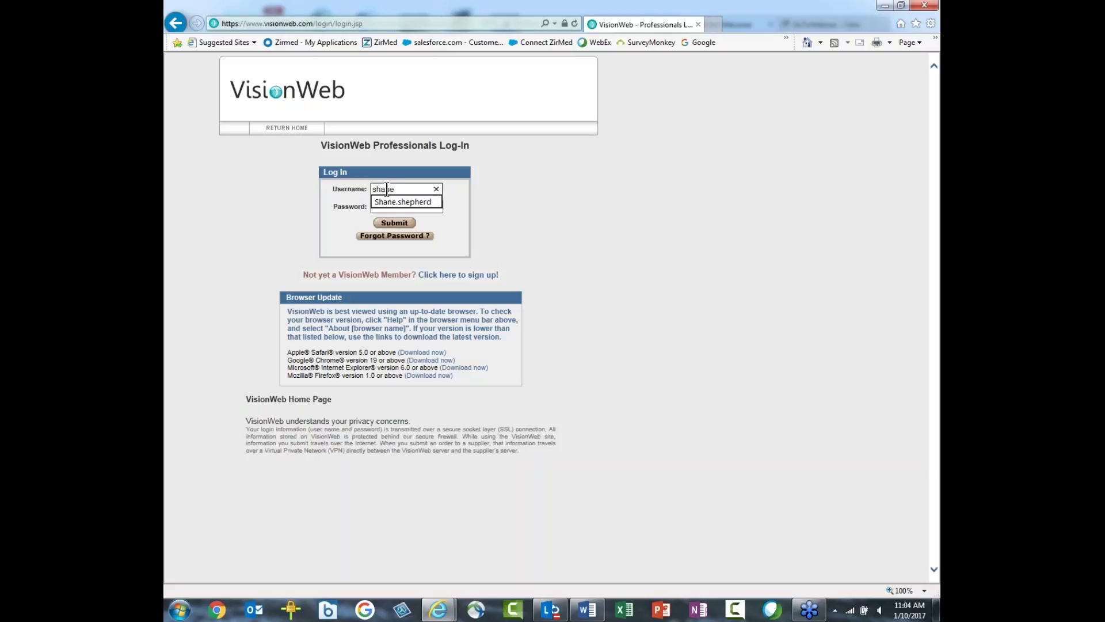
left_click(401, 203)
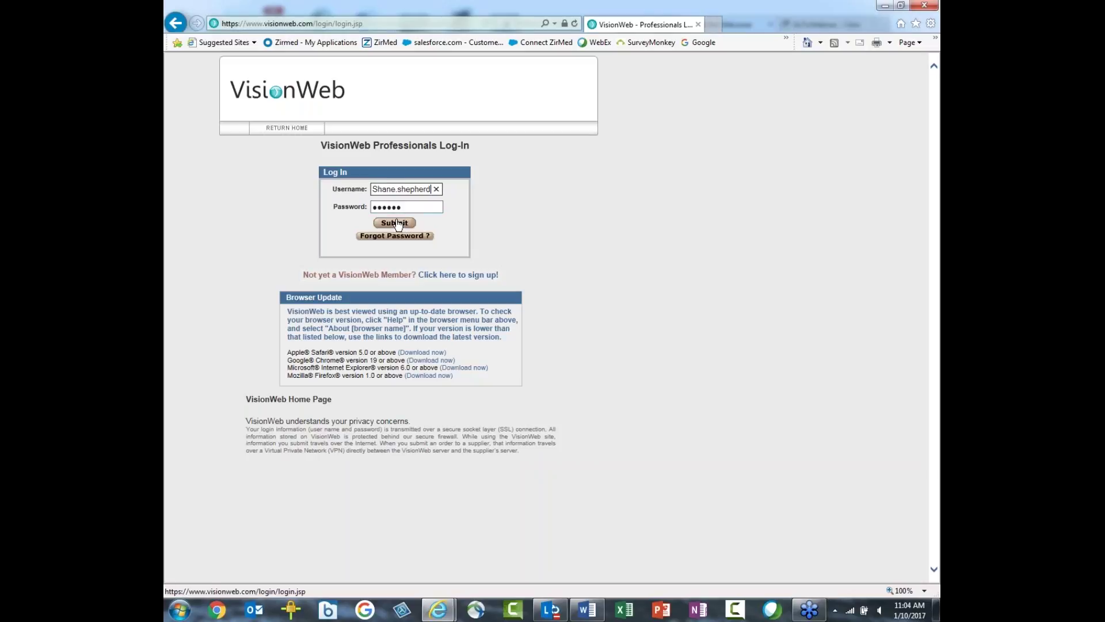
left_click(392, 224)
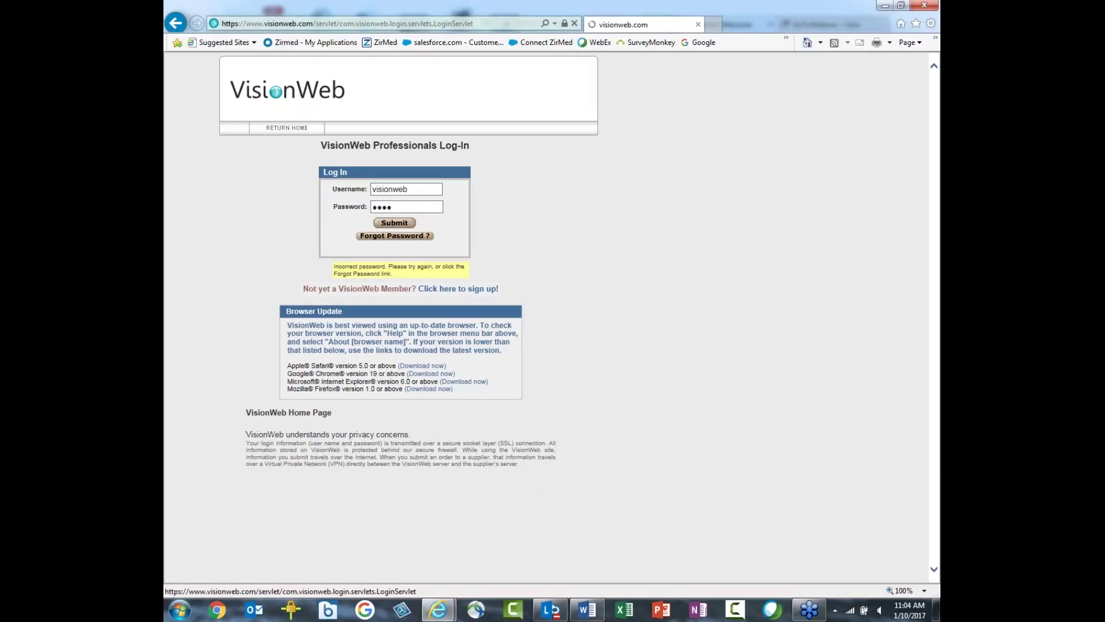
left_click(376, 208)
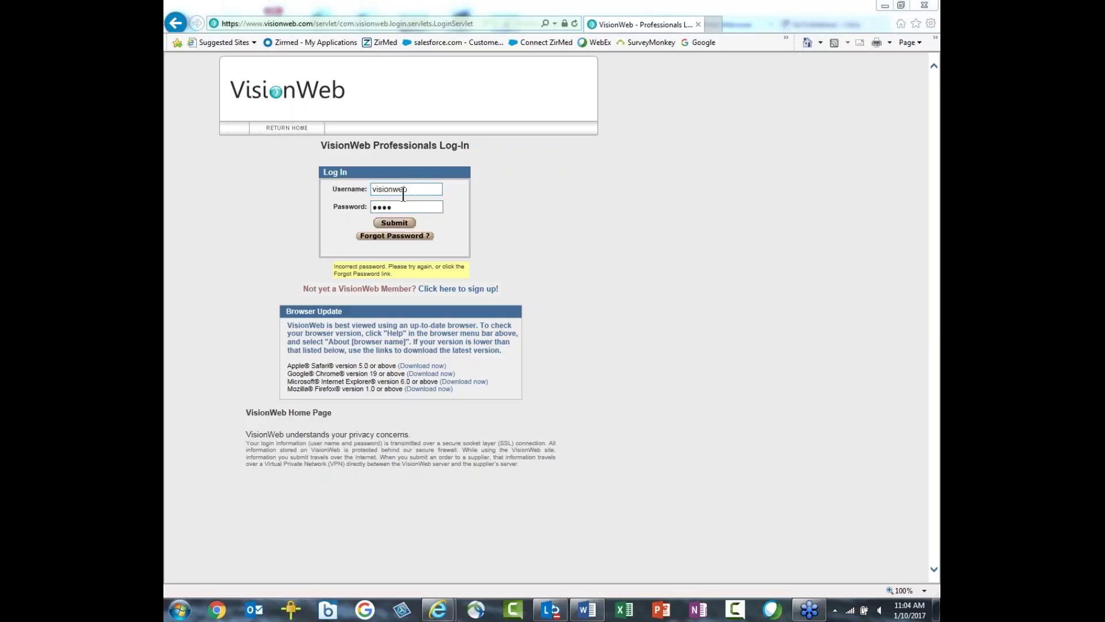
left_click(400, 226)
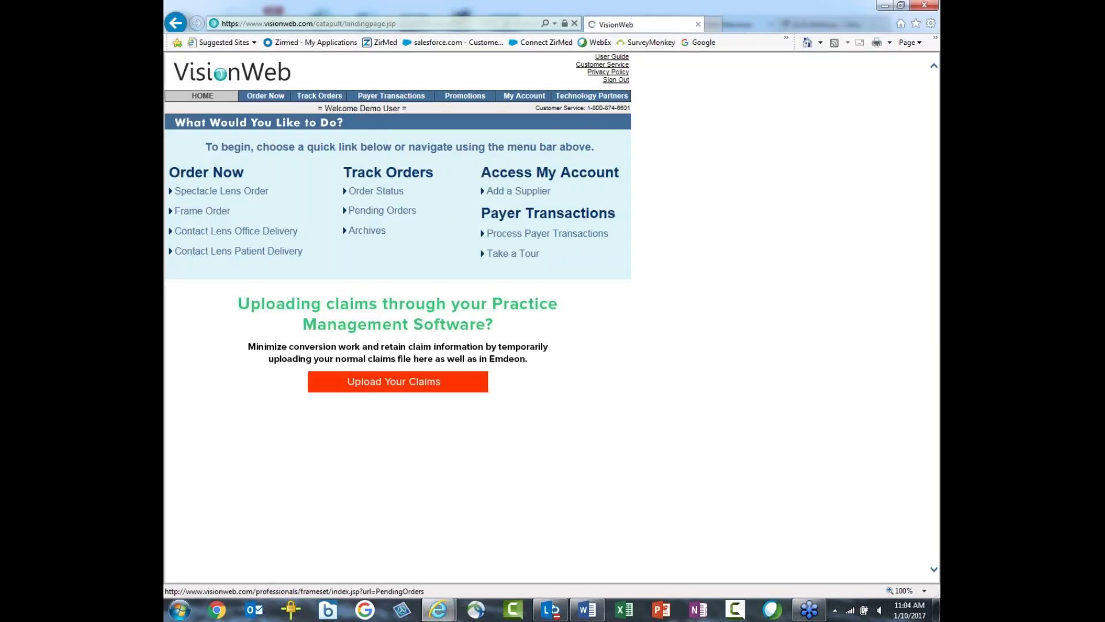
Step: Check NEW ZirMed Claims under Payer Transactions, then minimize VisionWeb to reveal the ZirMed Dashboard
mouse_move(268, 92)
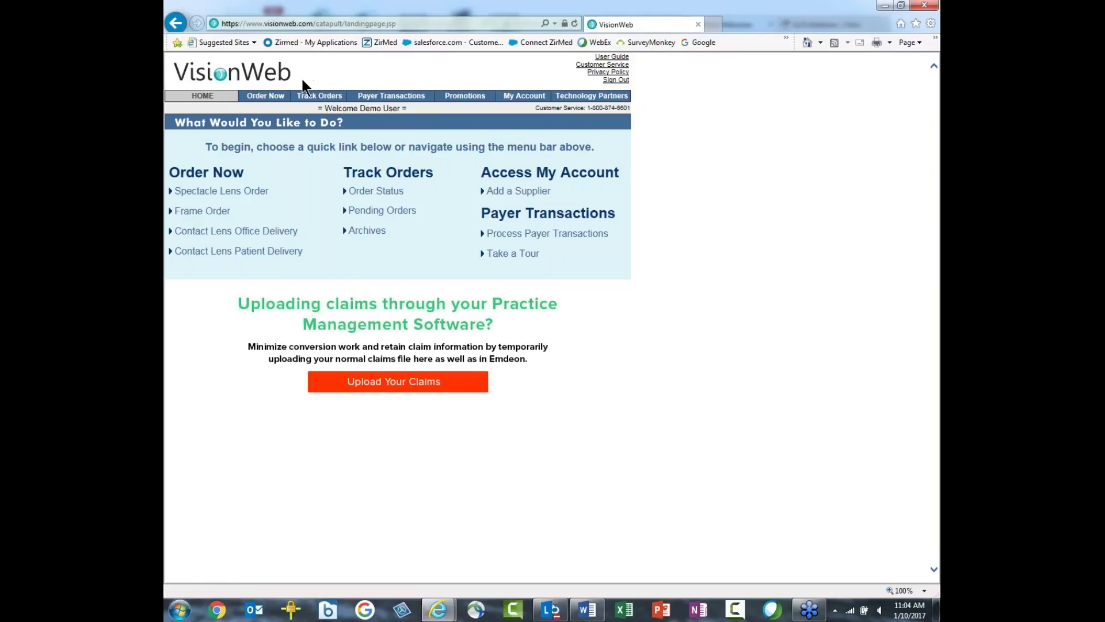
mouse_move(370, 92)
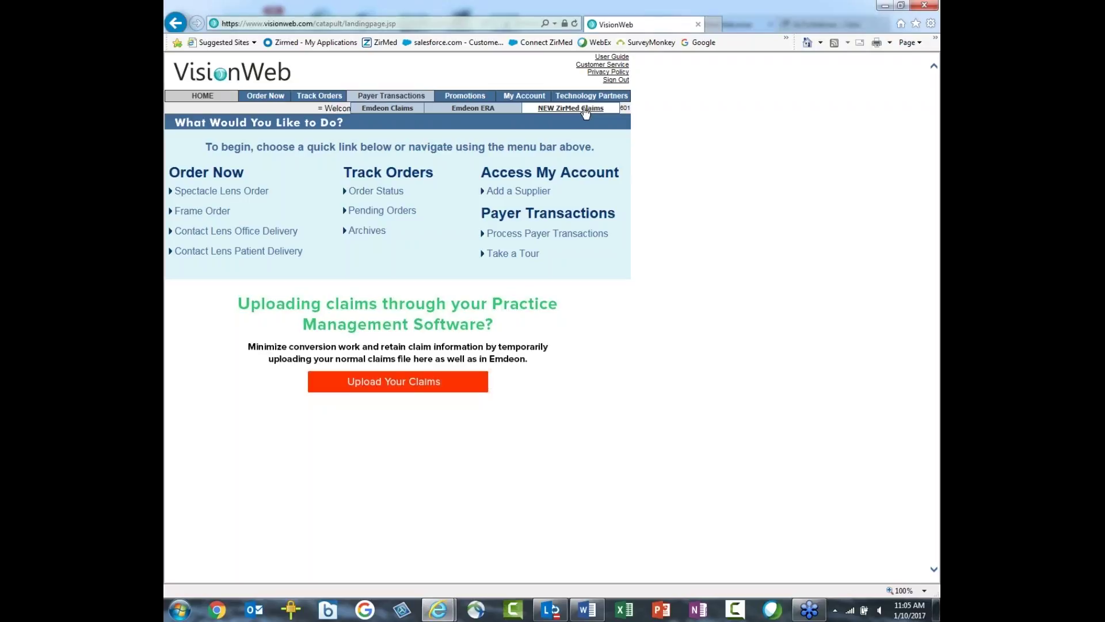
left_click(883, 7)
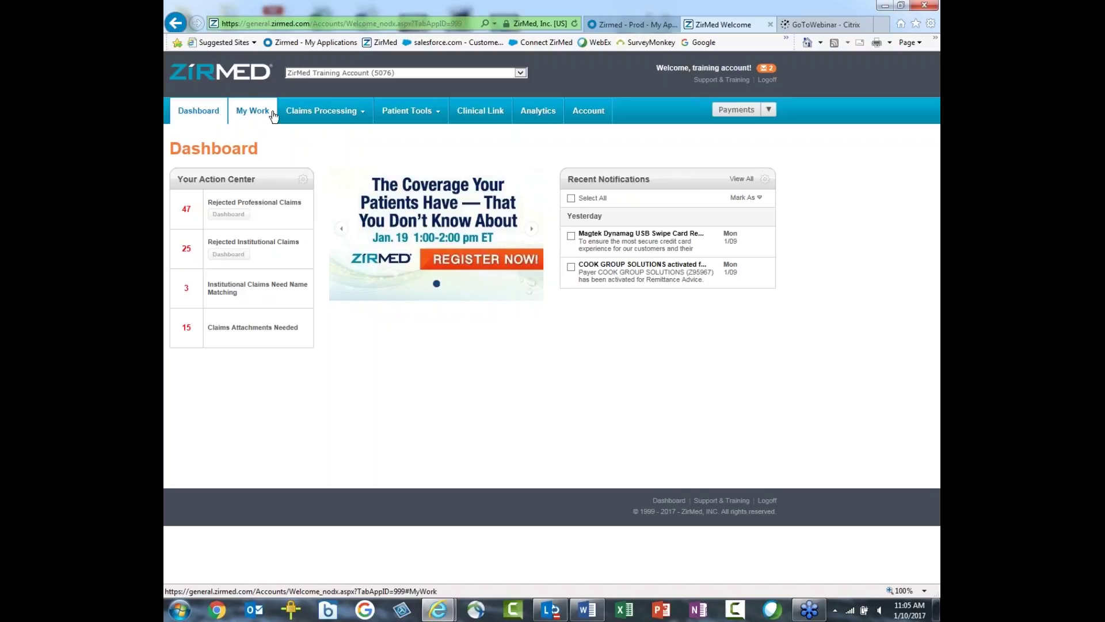
Step: Choose Professional Claims from the Claims Processing menu
mouse_move(286, 112)
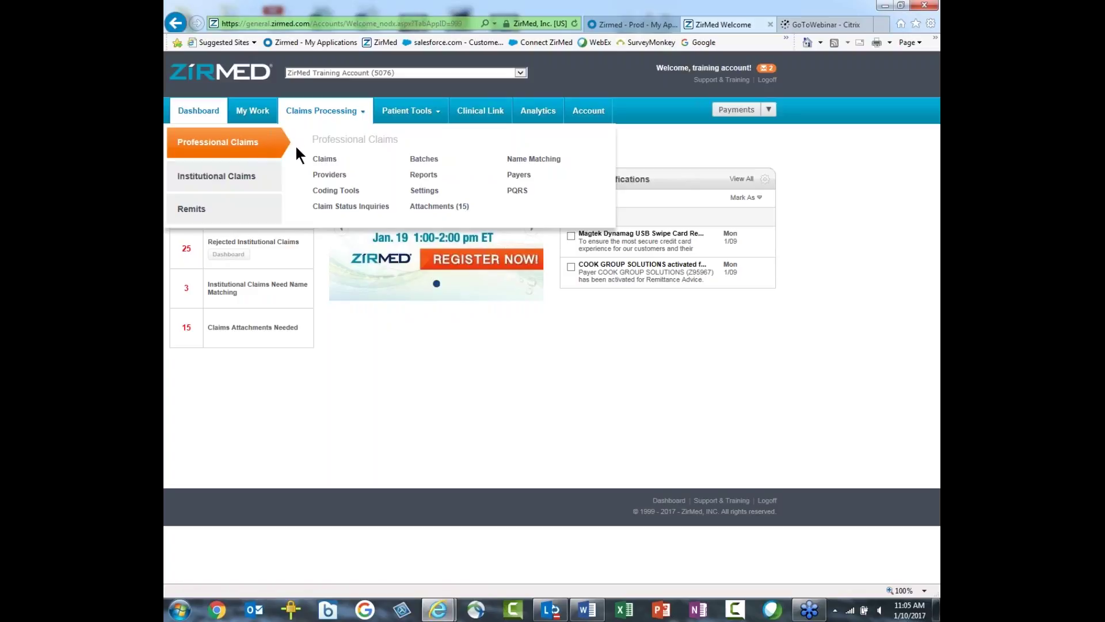
left_click(317, 161)
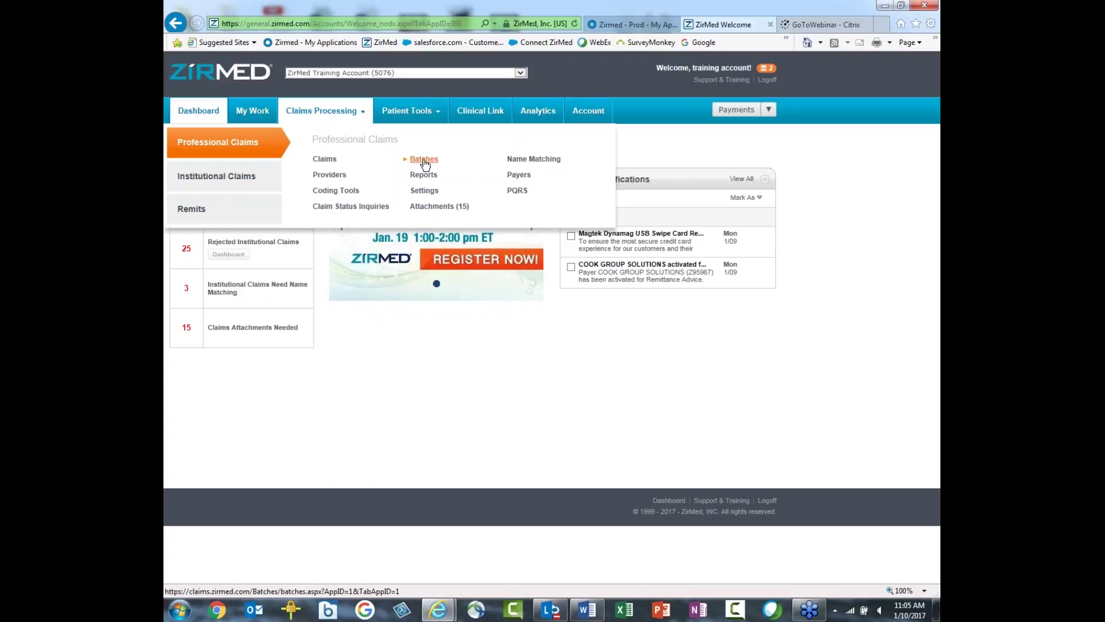
left_click(424, 160)
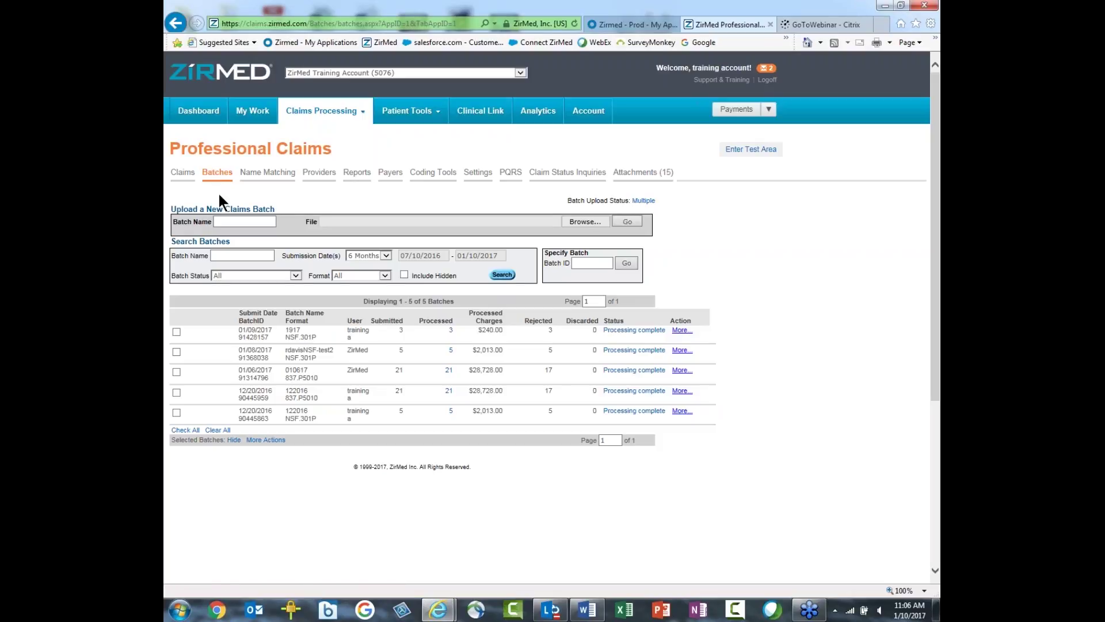
left_click(219, 222)
type("121")
type("0/2017")
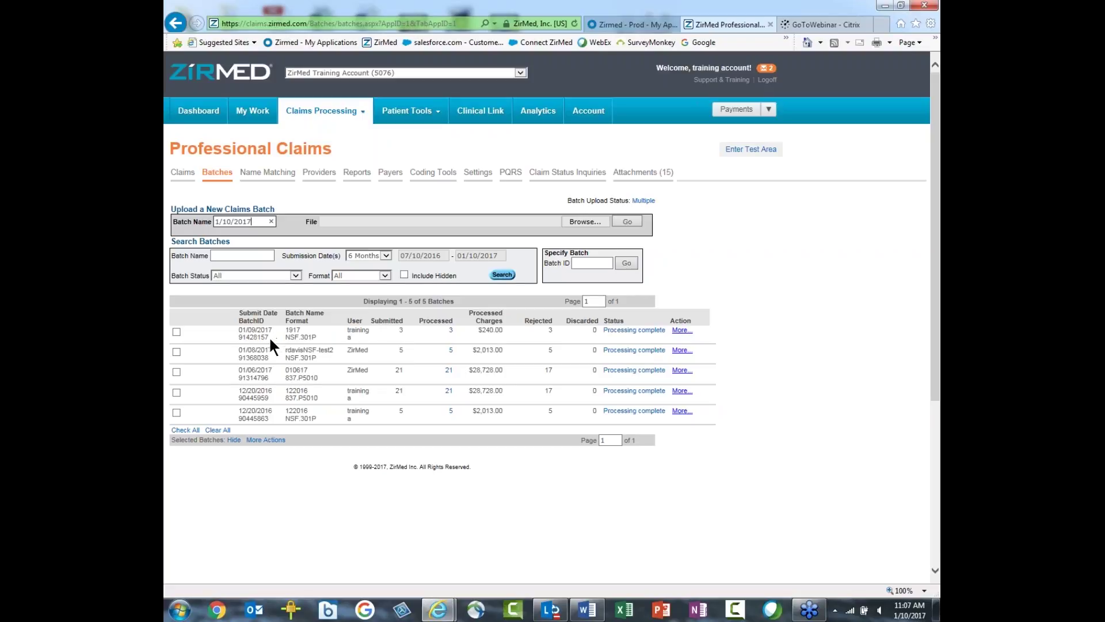
left_click_drag(269, 338, 240, 340)
left_click_drag(269, 378, 239, 378)
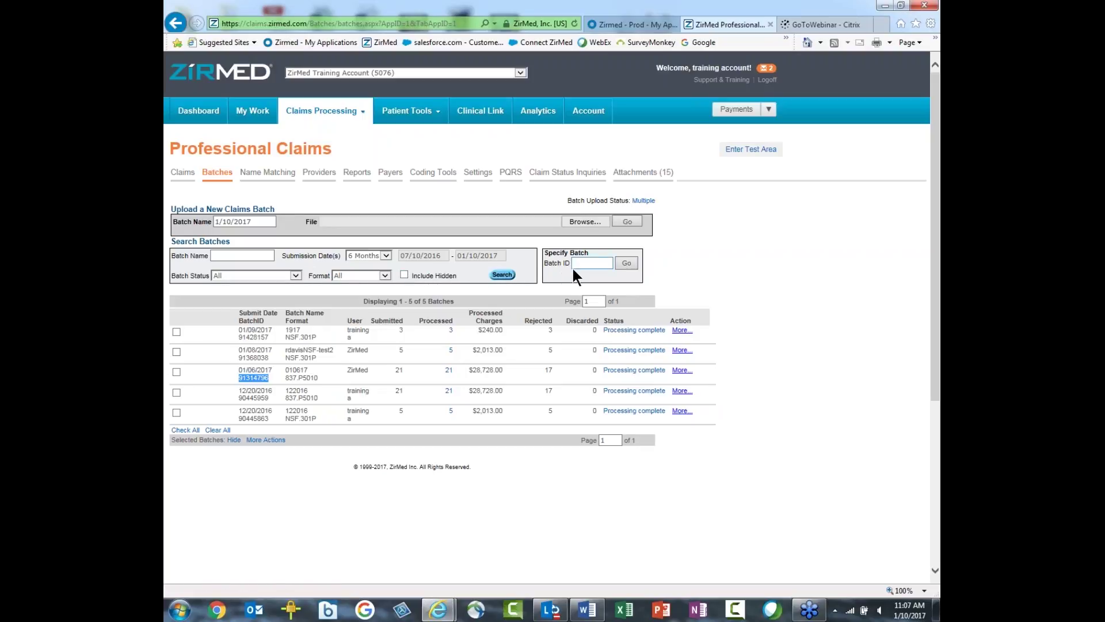
left_click(576, 264)
double_click(266, 337)
left_click(364, 334)
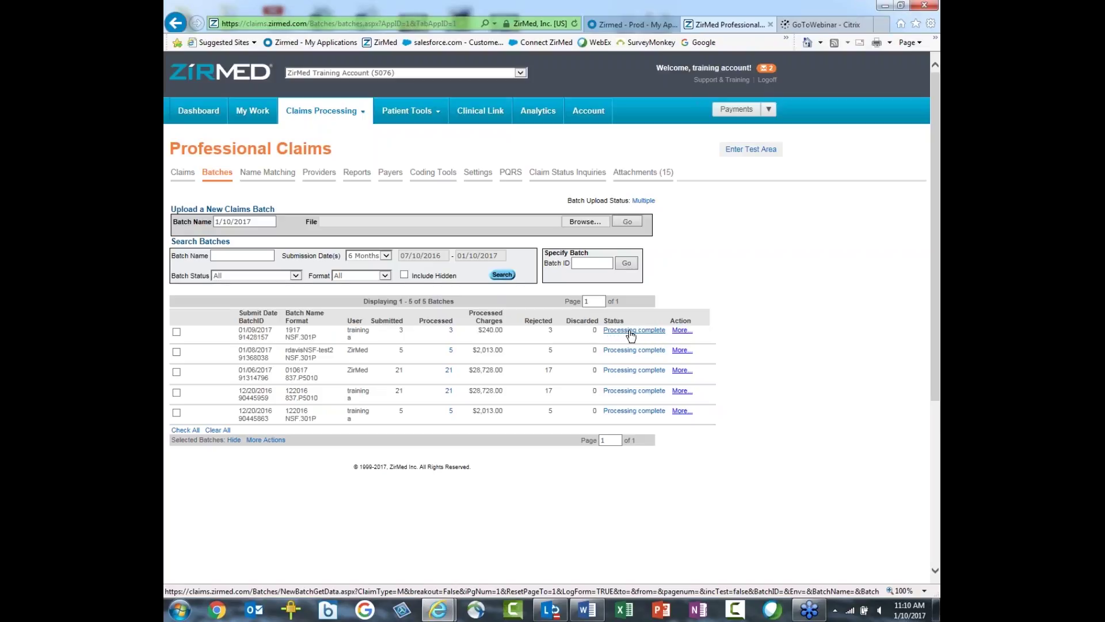
Step: View batch 1917's Batch History and select its batch ID 91428157
left_click(631, 332)
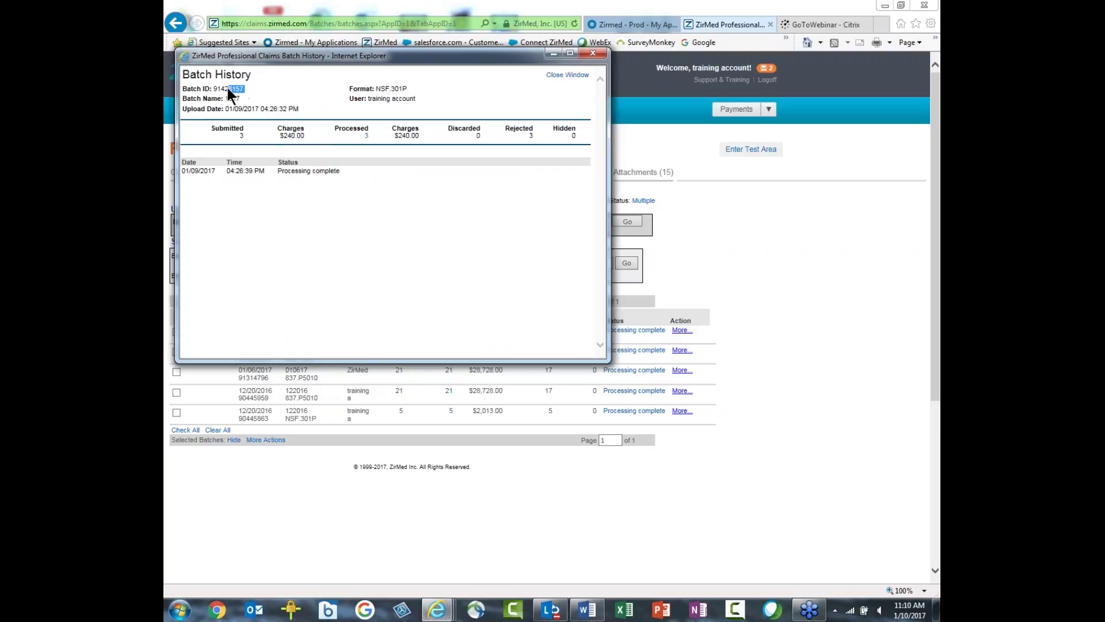
left_click_drag(216, 86, 210, 88)
left_click(352, 205)
Step: Close the Batch History and bring up the More actions menu for batch 1917
left_click(594, 53)
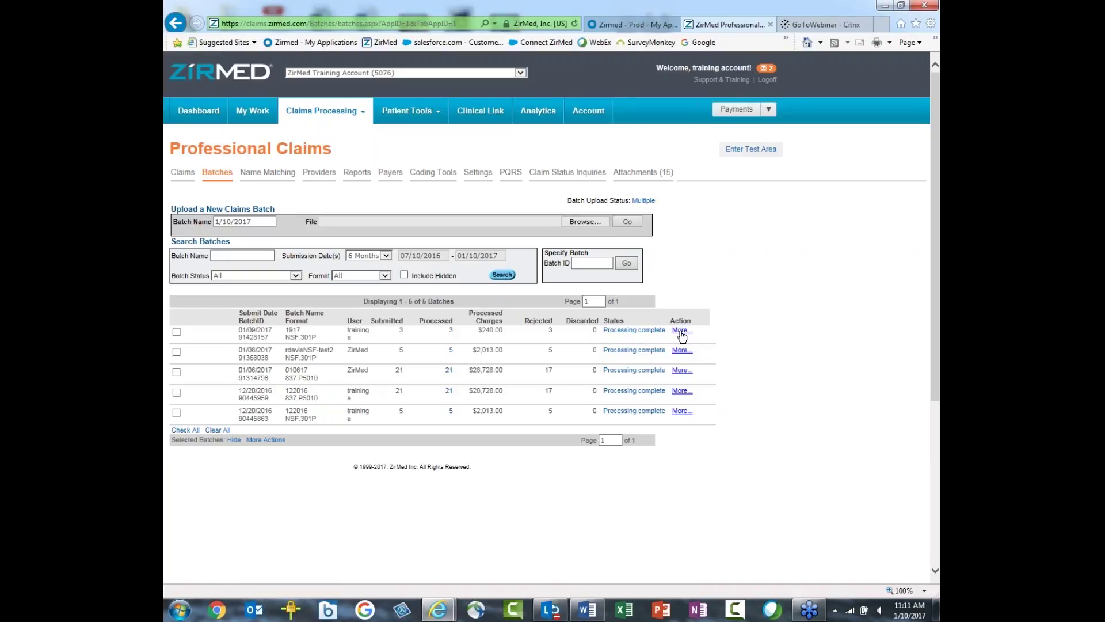
left_click(681, 332)
left_click(681, 332)
mouse_move(681, 331)
left_click(680, 331)
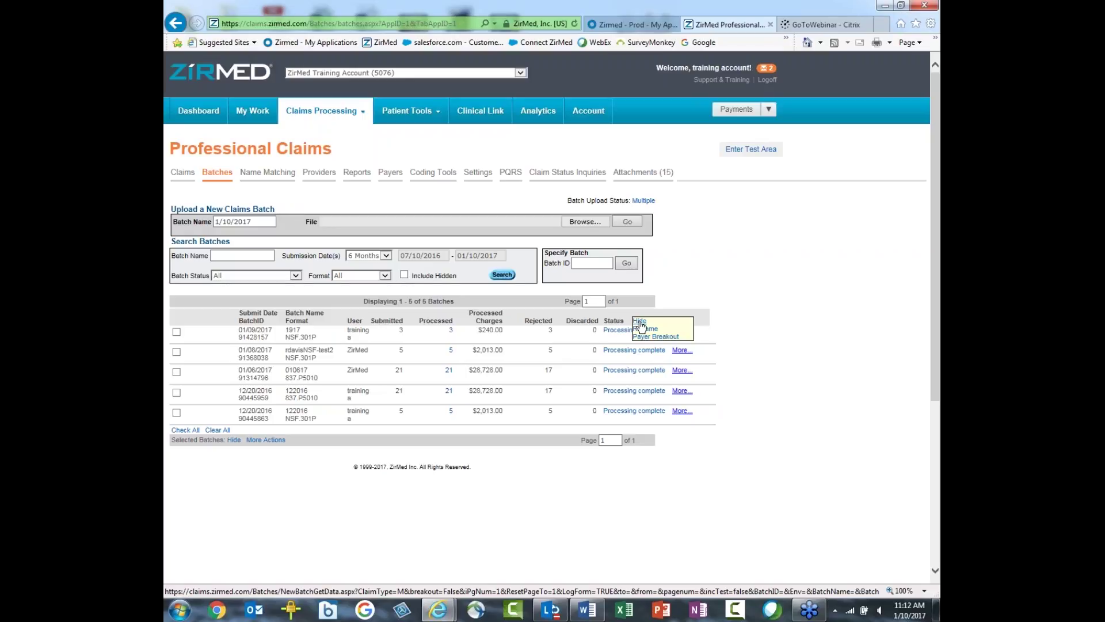
Step: Start renaming batch 1917, then close the Rename Batch window without saving
left_click(641, 326)
left_click(644, 333)
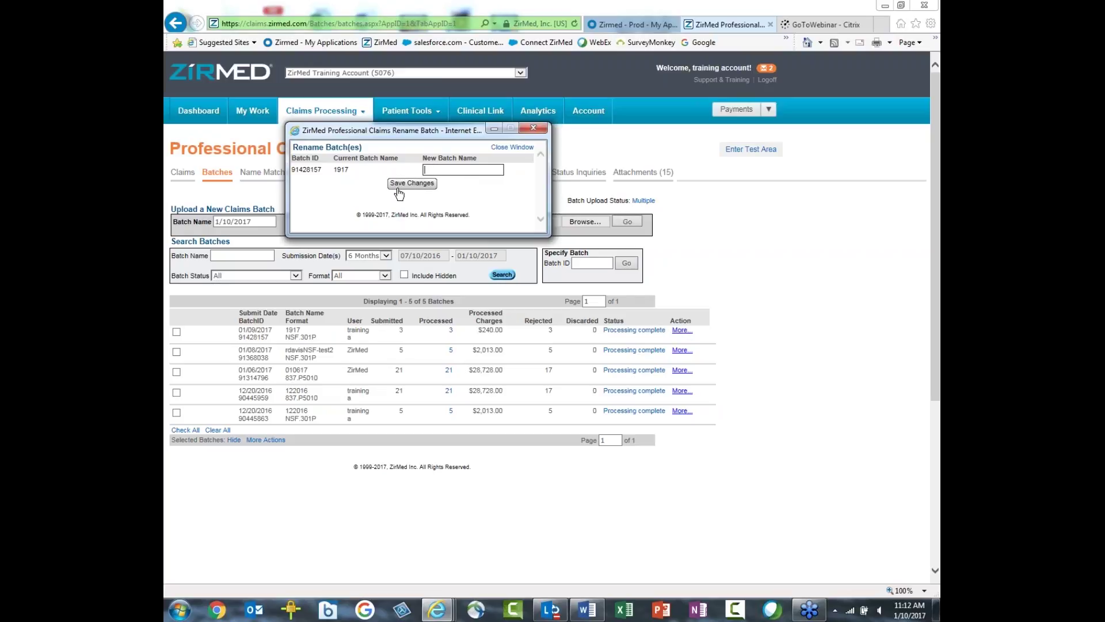
left_click(516, 147)
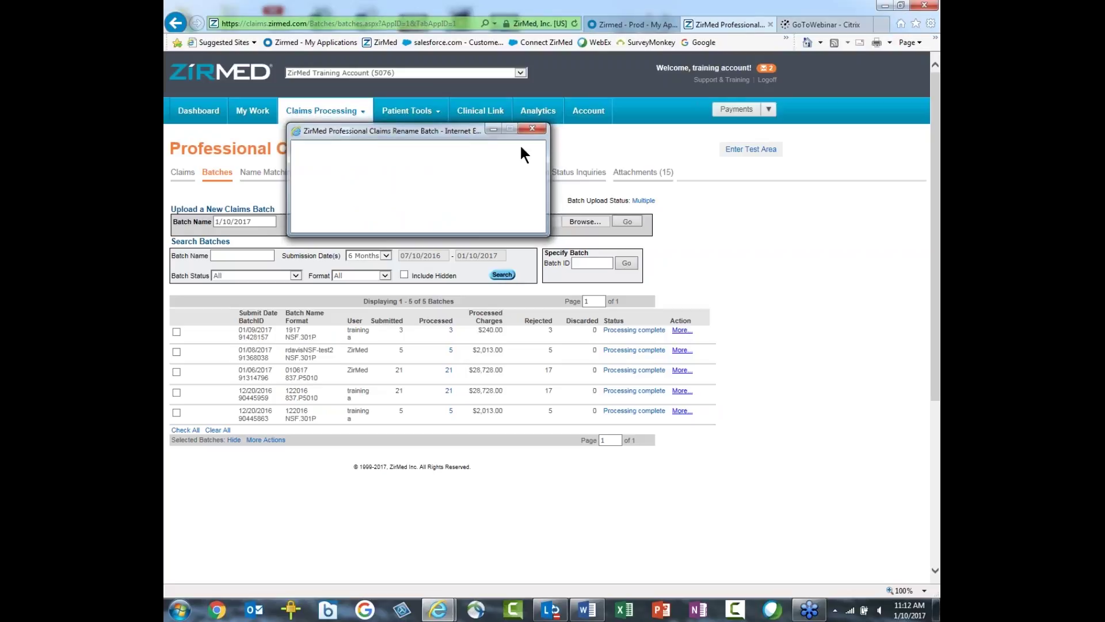
left_click(681, 333)
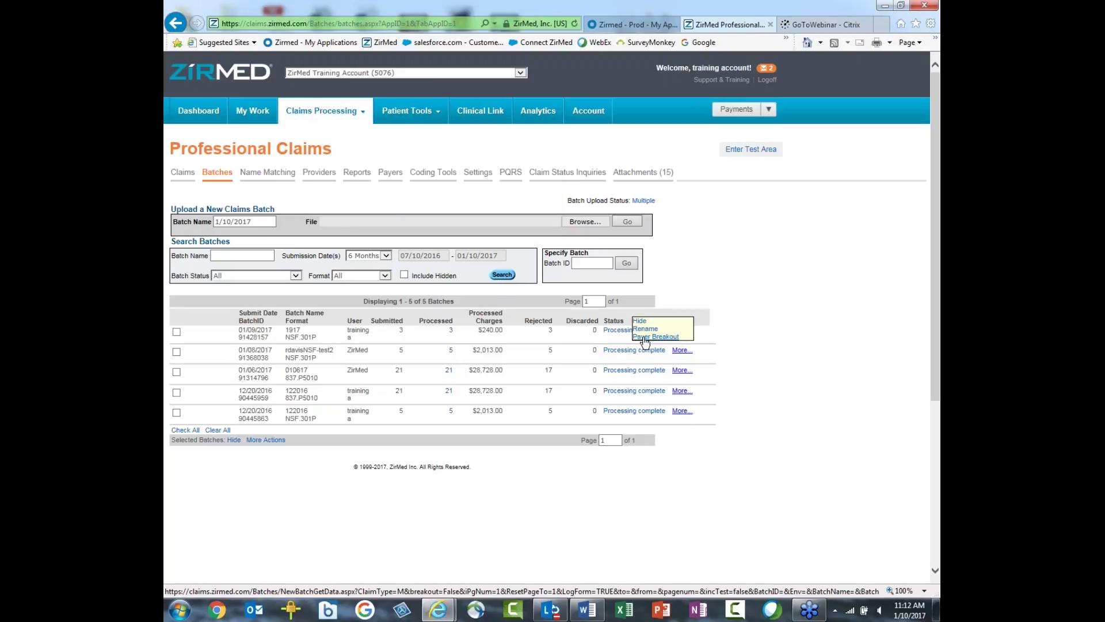
left_click(662, 338)
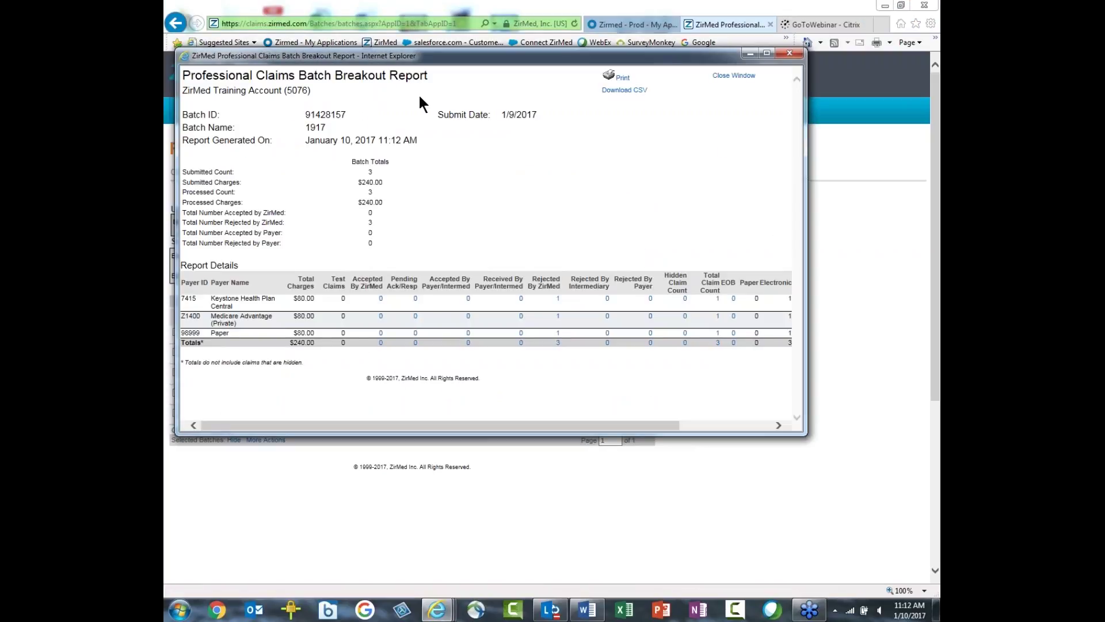
left_click(767, 53)
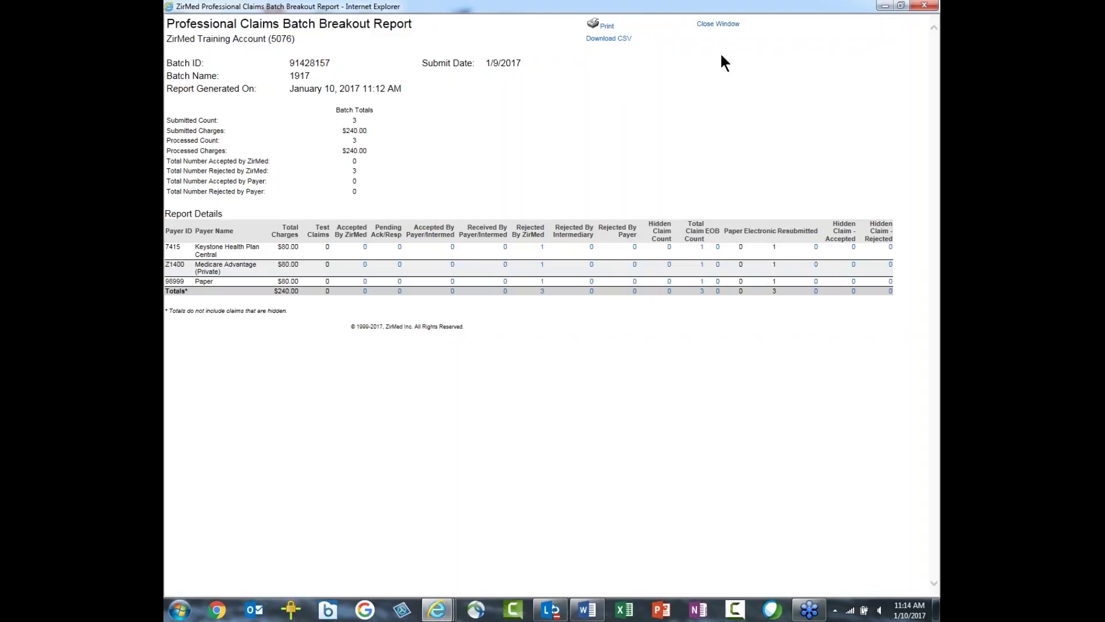
left_click(719, 24)
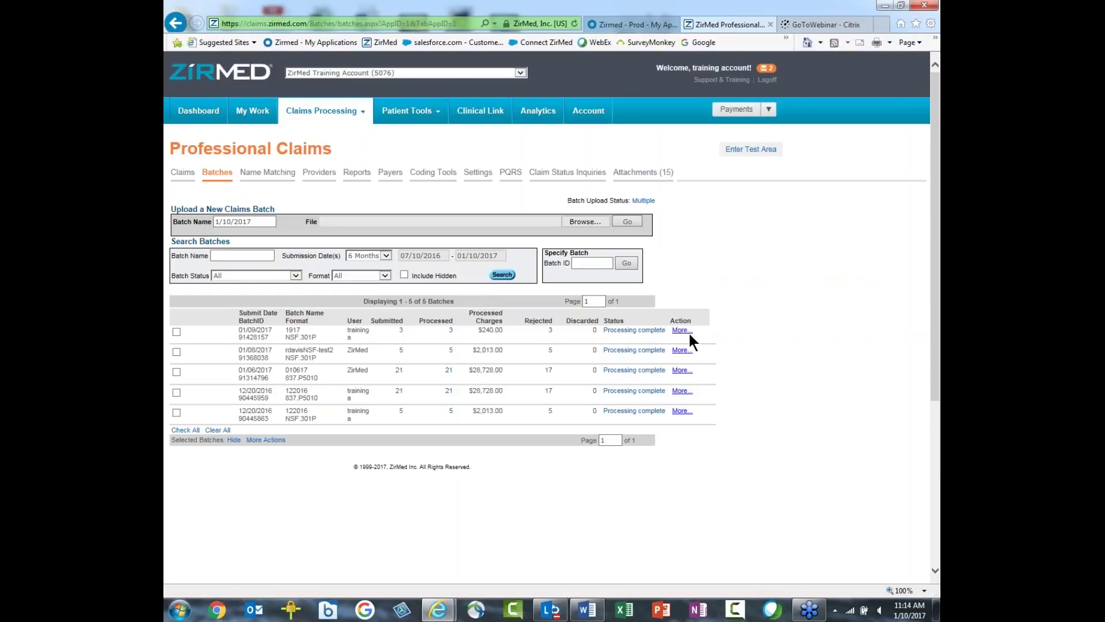
left_click(680, 330)
left_click(178, 333)
left_click(177, 353)
left_click(178, 373)
left_click(176, 372)
left_click(187, 431)
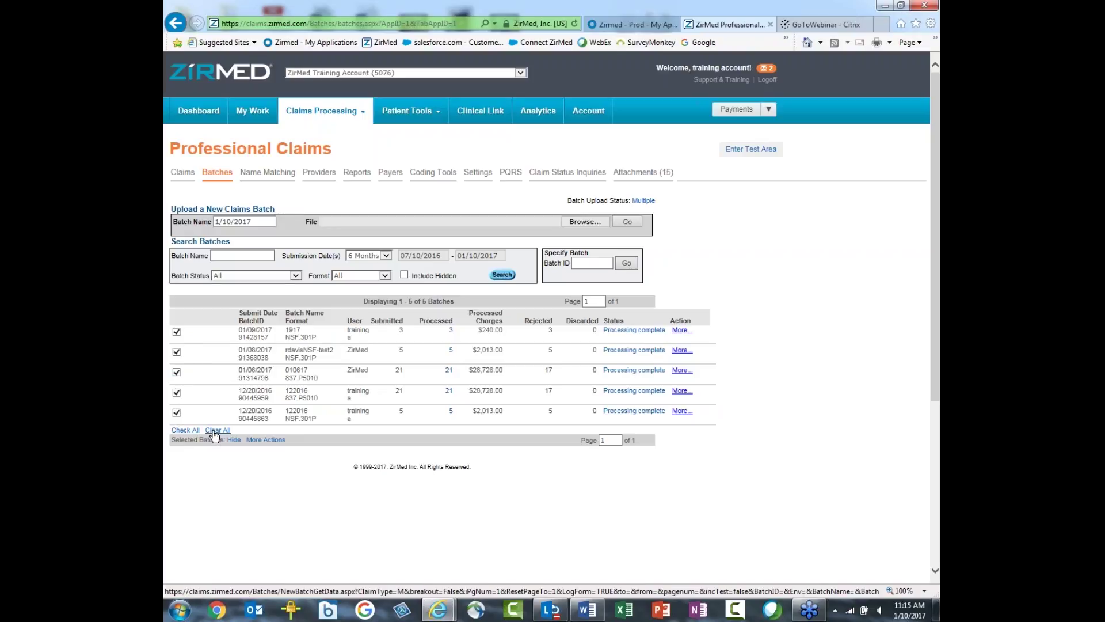
left_click(177, 372)
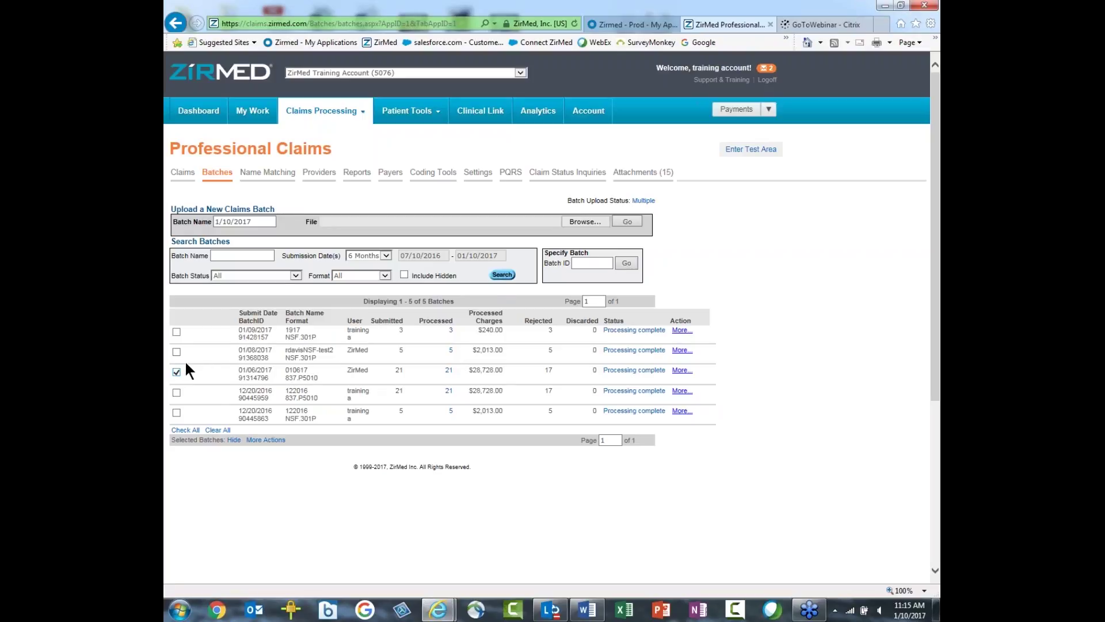
left_click(177, 351)
left_click(177, 332)
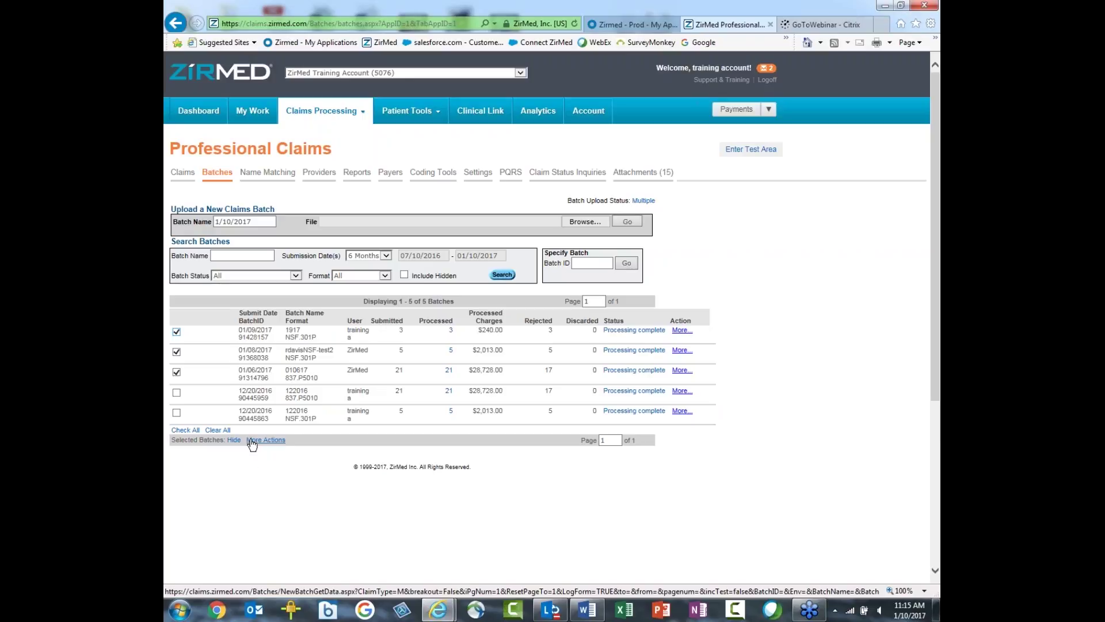
left_click(252, 440)
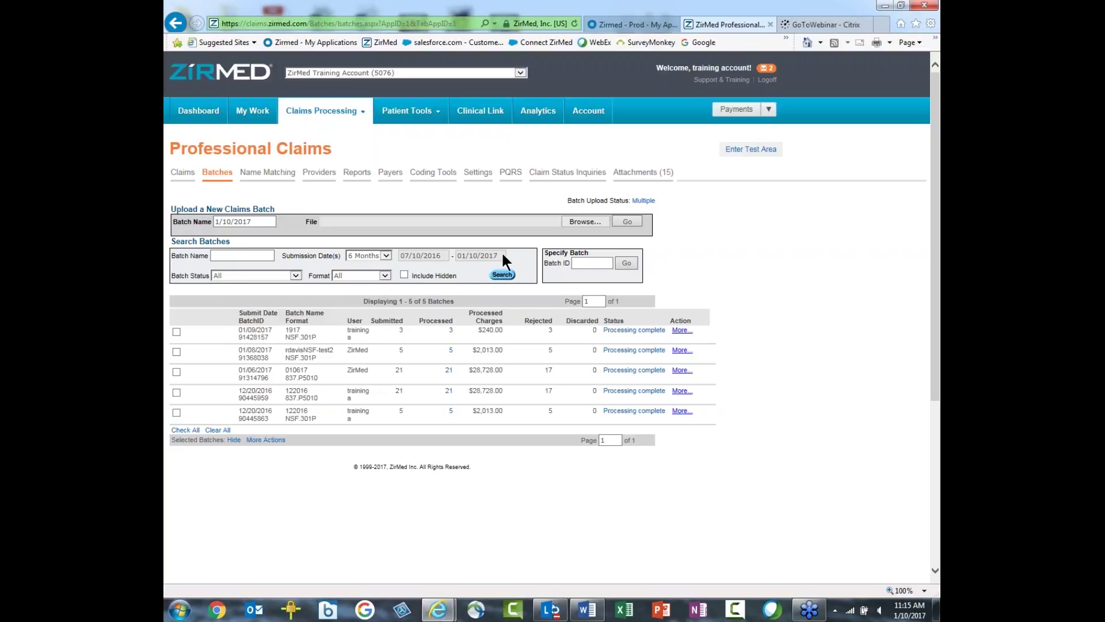
left_click(242, 254)
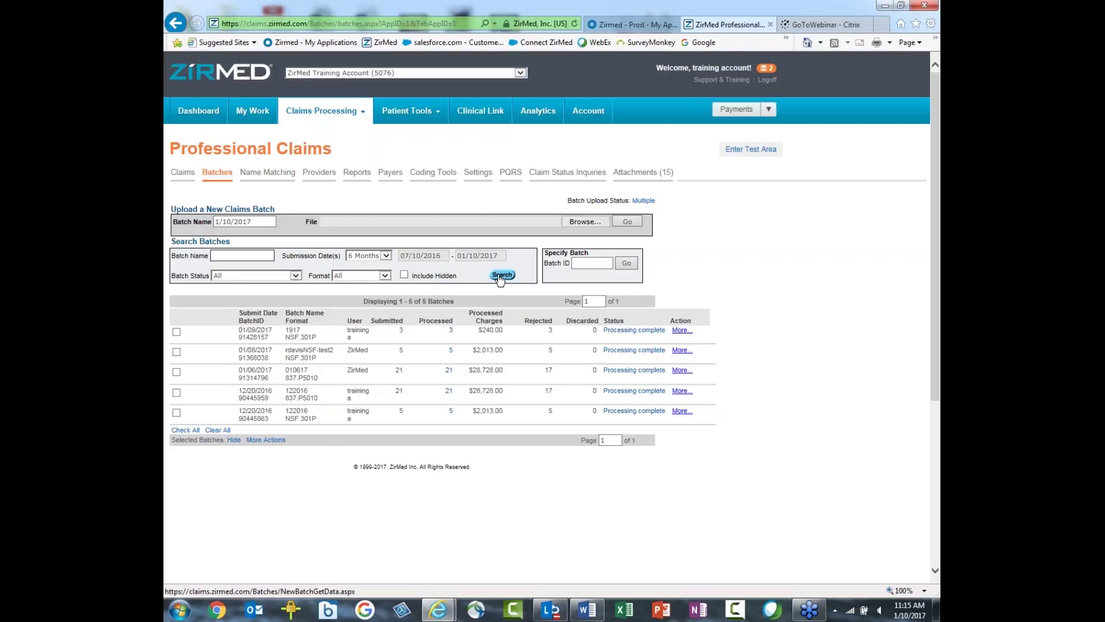
left_click(296, 274)
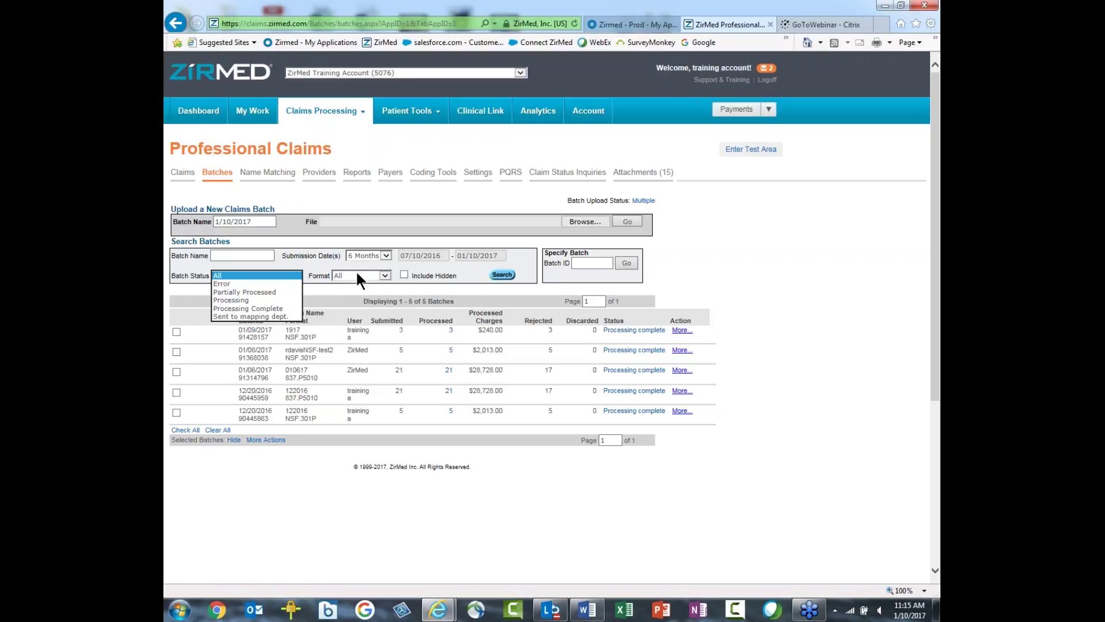
left_click(385, 275)
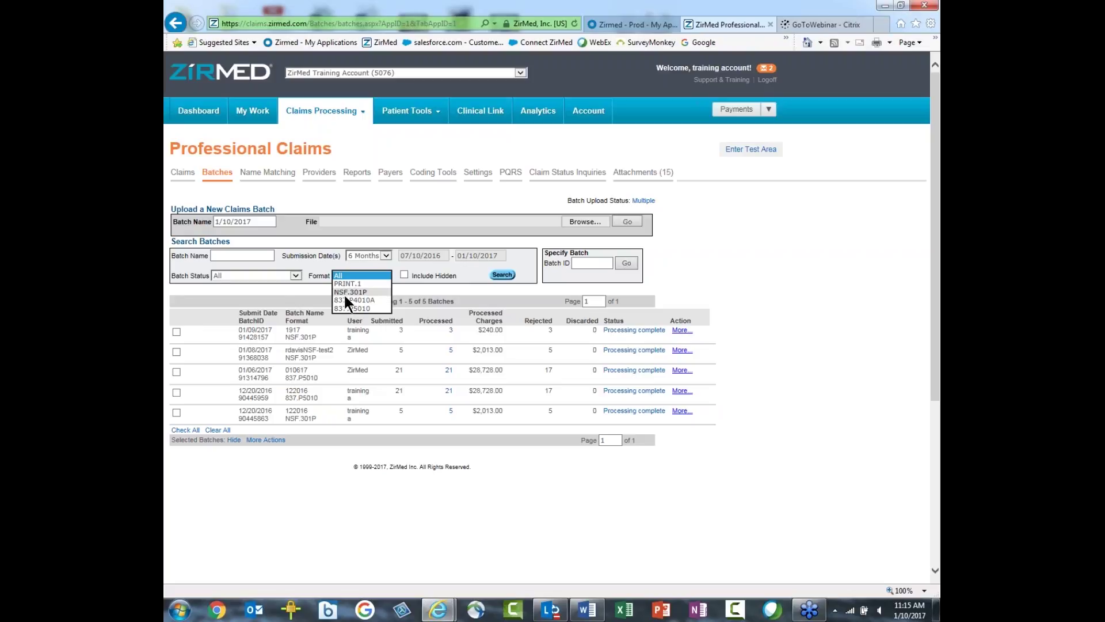
left_click(383, 261)
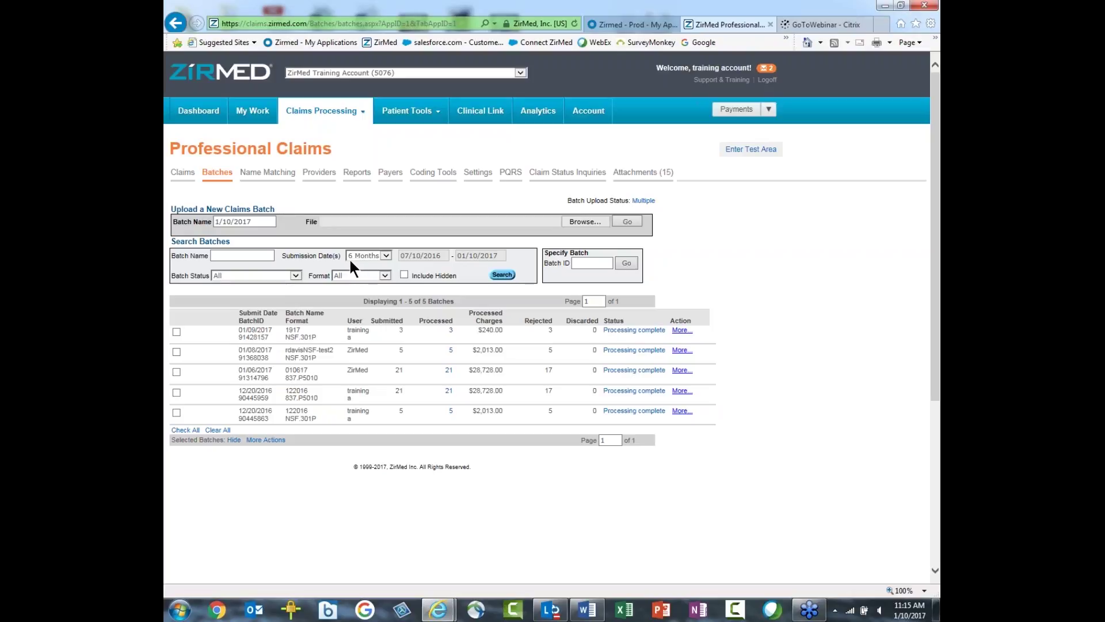
Step: Set Submission Date(s) to Custom starting 01/10/2015 and include hidden batches
left_click(386, 255)
left_click(385, 255)
left_click(359, 264)
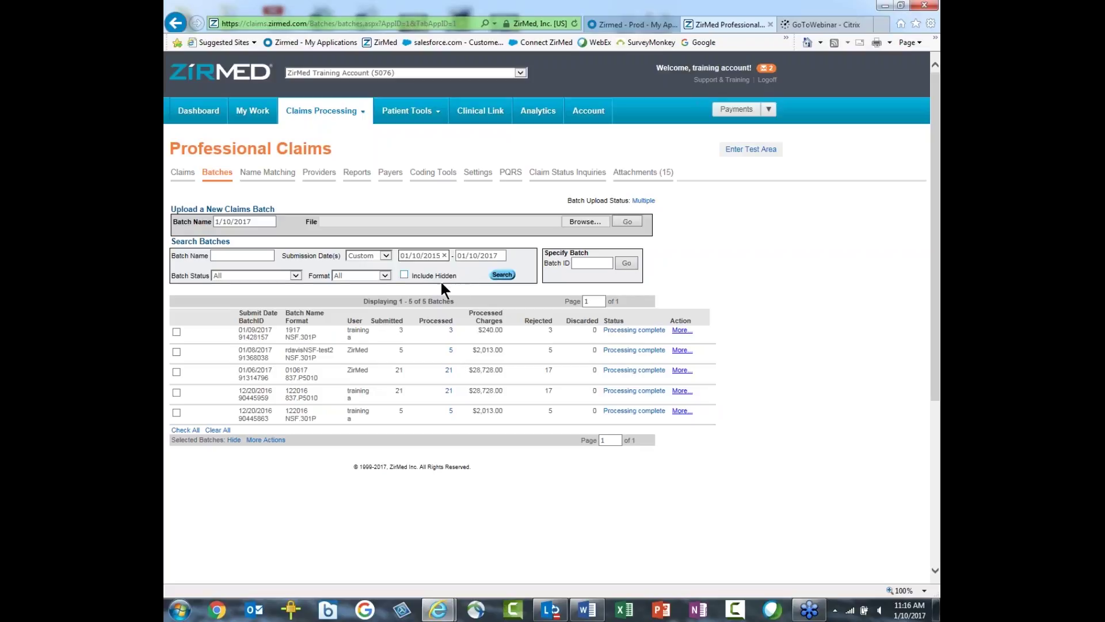
left_click(404, 275)
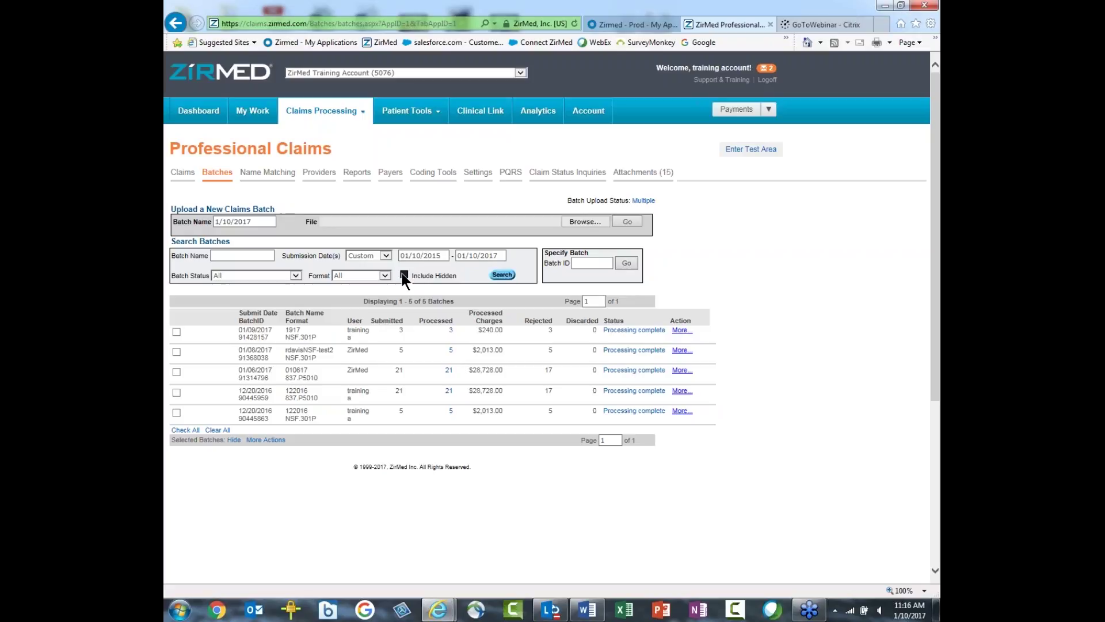
Step: Search to list all 58 batches, highlighting the 'training account' Batch Hidden note
left_click(502, 275)
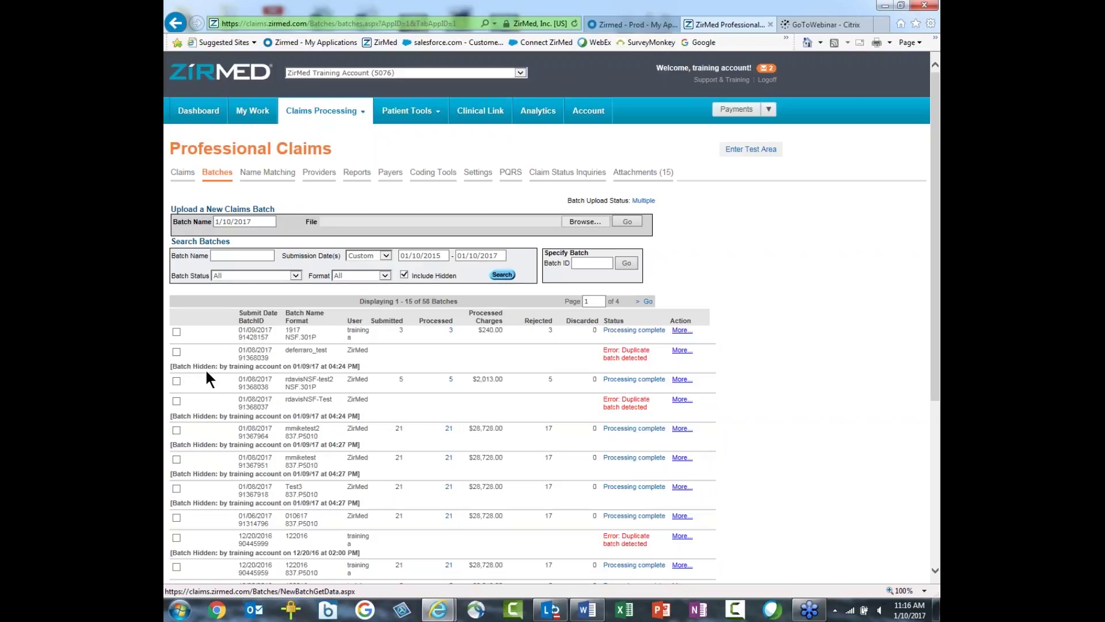
double_click(242, 367)
left_click_drag(242, 369, 270, 369)
left_click(405, 358)
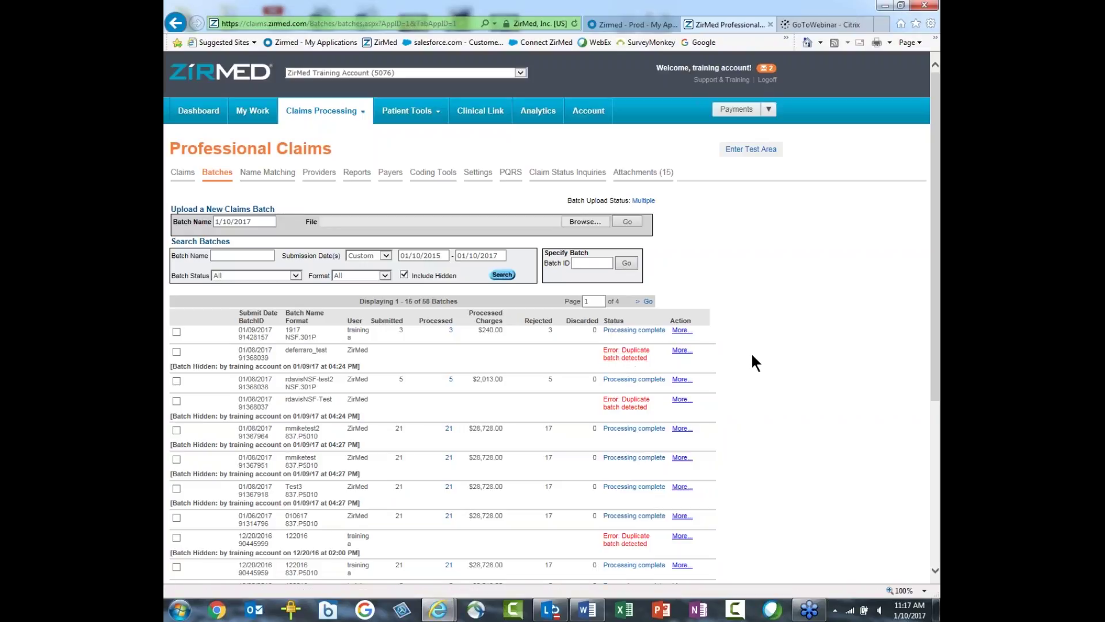
Step: Scroll the batch results down and back up to the top of the page
scroll(755, 351, "down", 3)
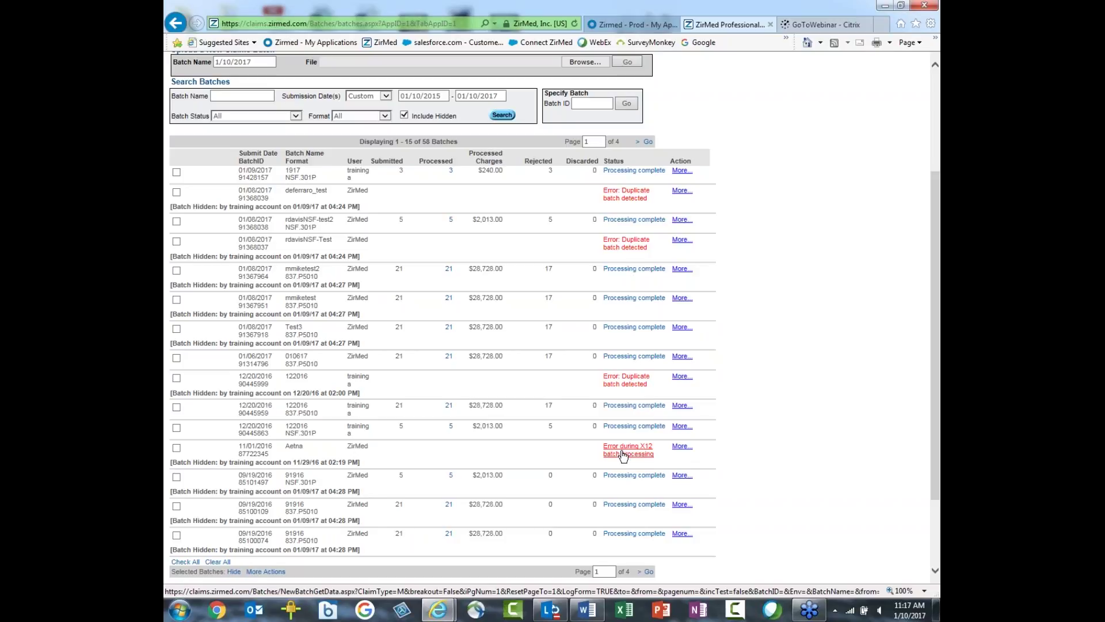
scroll(623, 454, "up", 3)
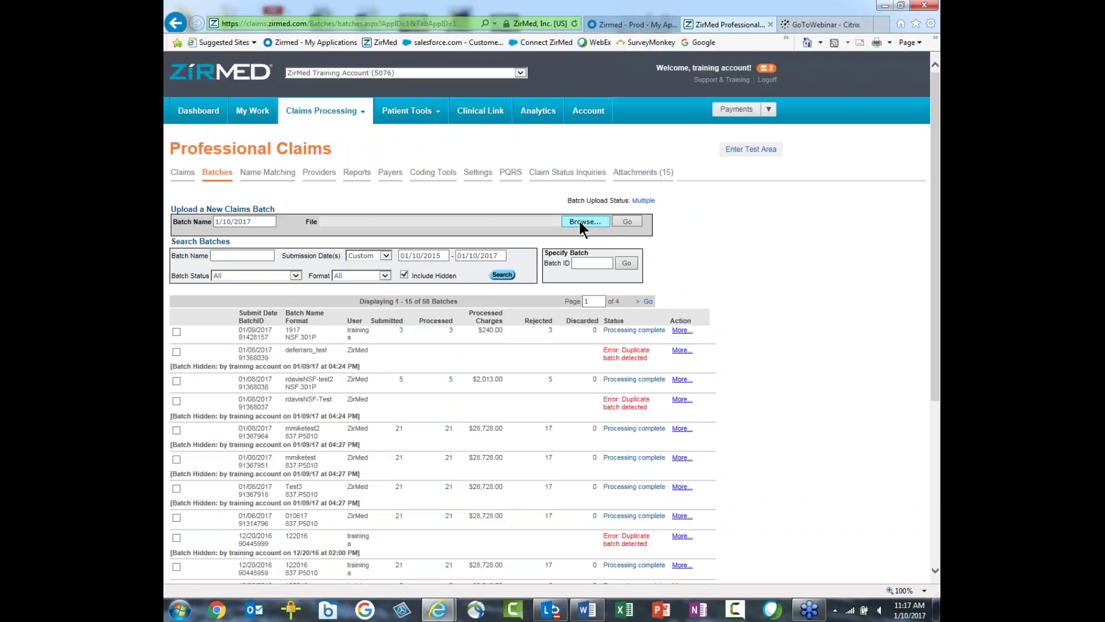
scroll(716, 275, "down", 1)
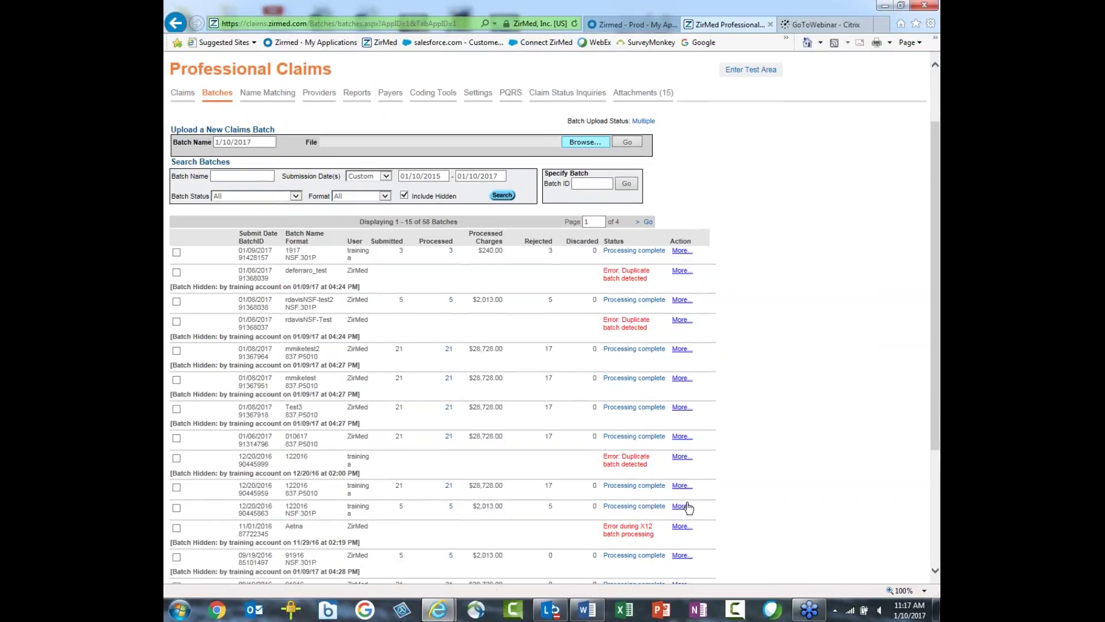
scroll(767, 359, "up", 1)
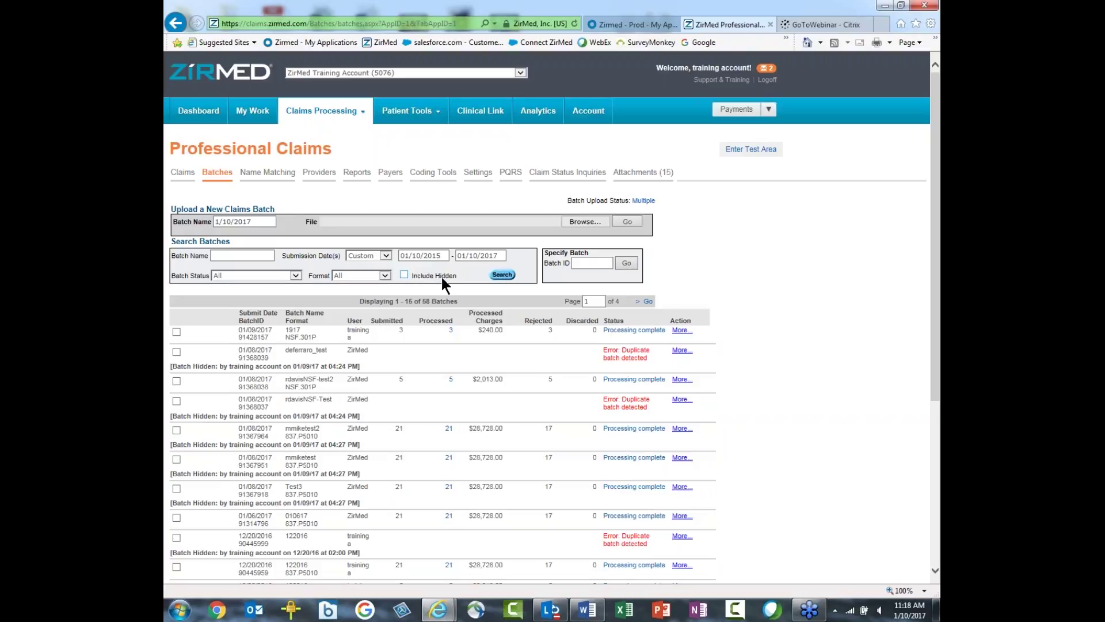
Step: Rerun the search to list the 8 unhidden batches and view the first batch's actions
left_click(501, 275)
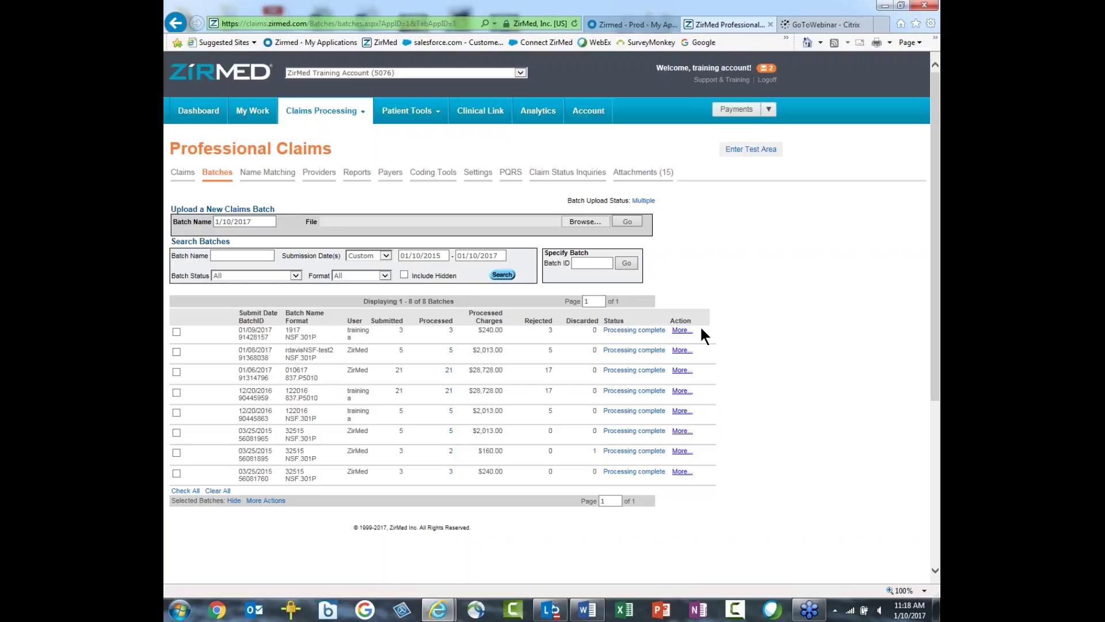
left_click(682, 331)
Step: Rerun the search with hidden batches included (58 batches) and check a hidden batch's Un-hide option
left_click(502, 276)
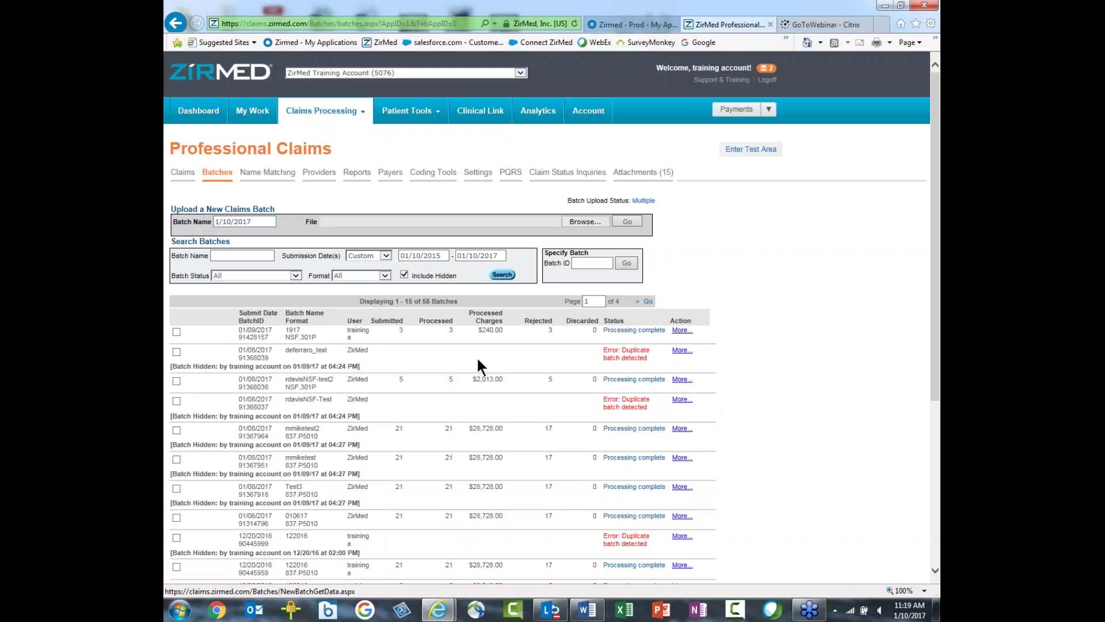
left_click(683, 350)
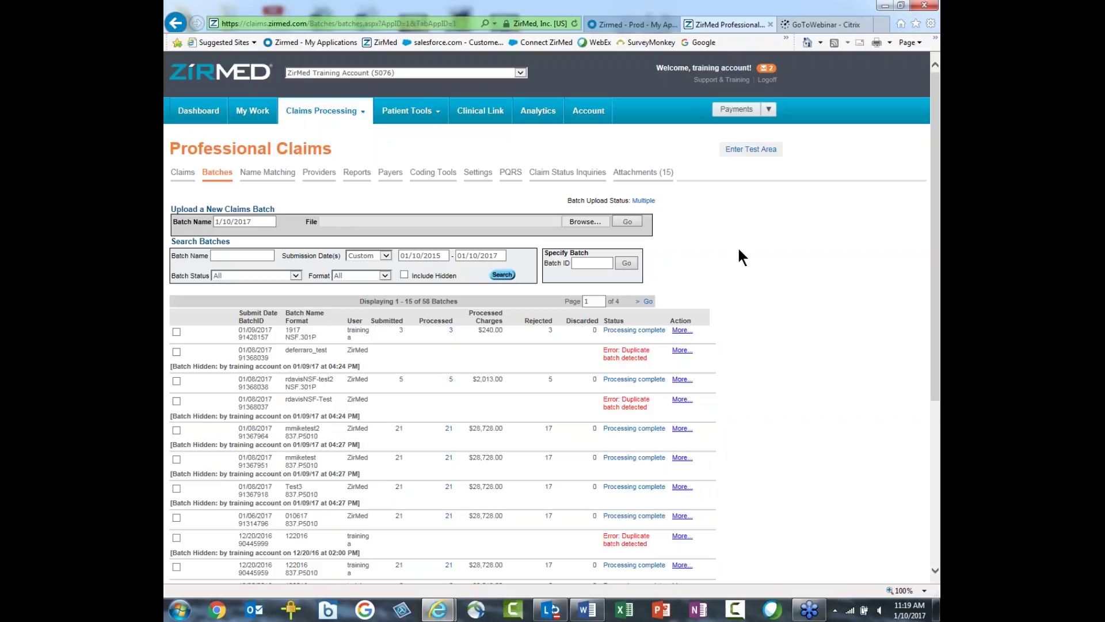
left_click(385, 275)
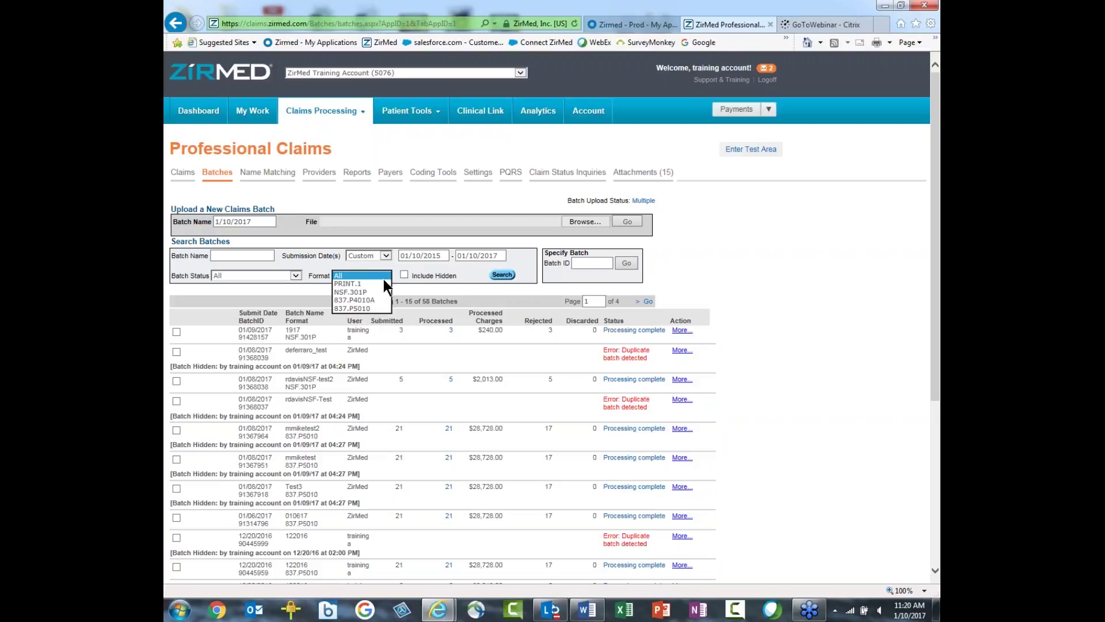
left_click(704, 267)
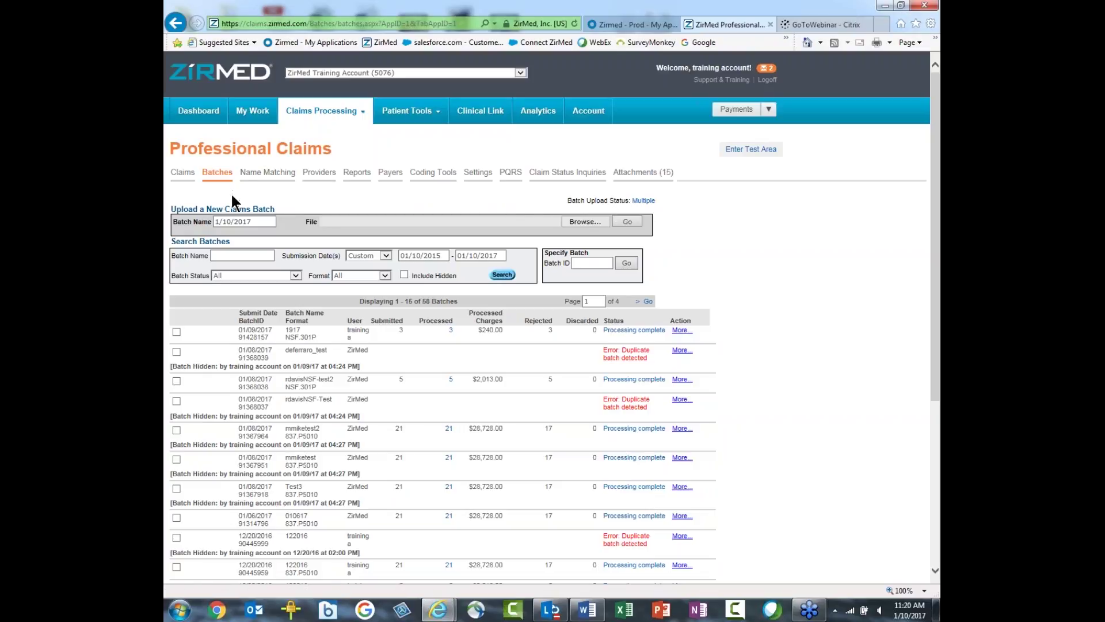
triple_click(273, 220)
key("BackSpace")
mouse_move(285, 122)
left_click(223, 222)
type("1/")
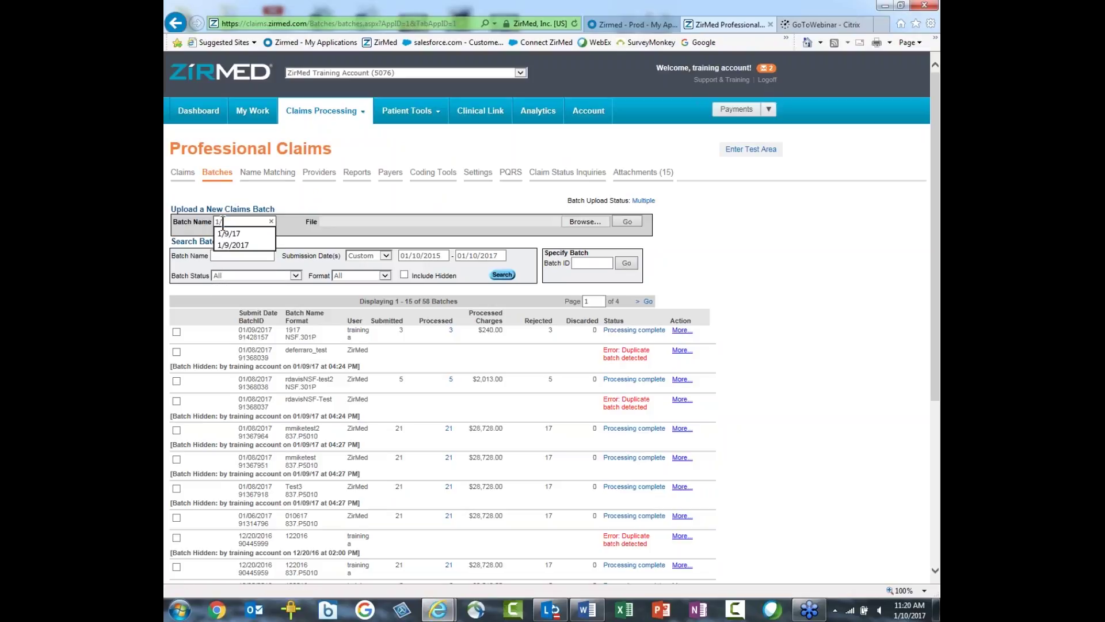
type("10/")
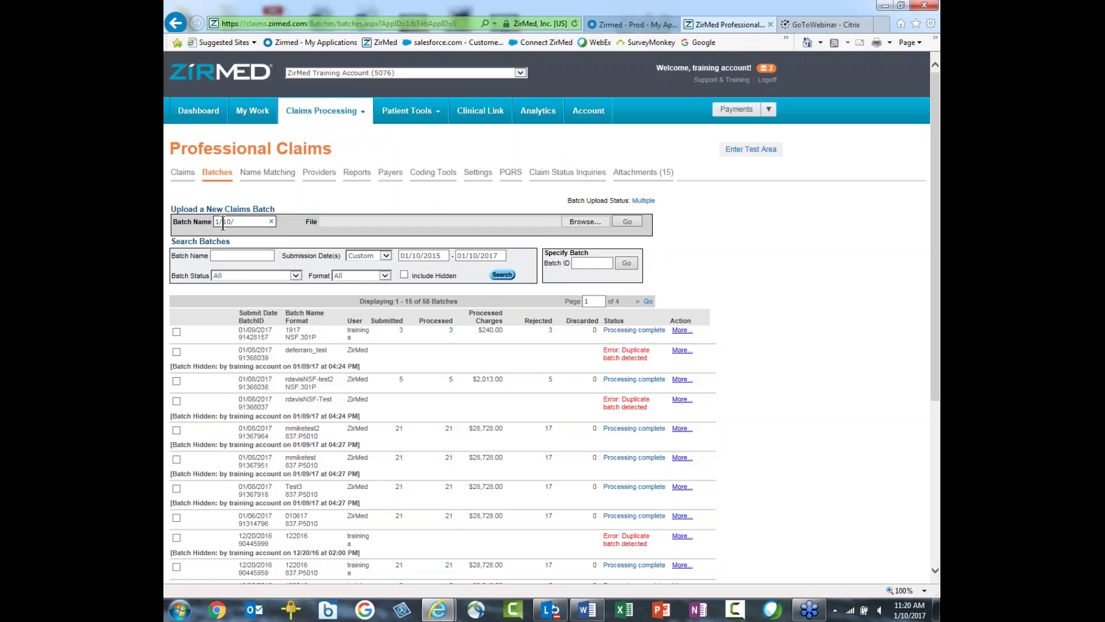
type("2017")
Step: Search again with Include Hidden left unchecked, so only the 8 unhidden batches are listed
left_click(405, 274)
left_click(404, 274)
left_click(501, 275)
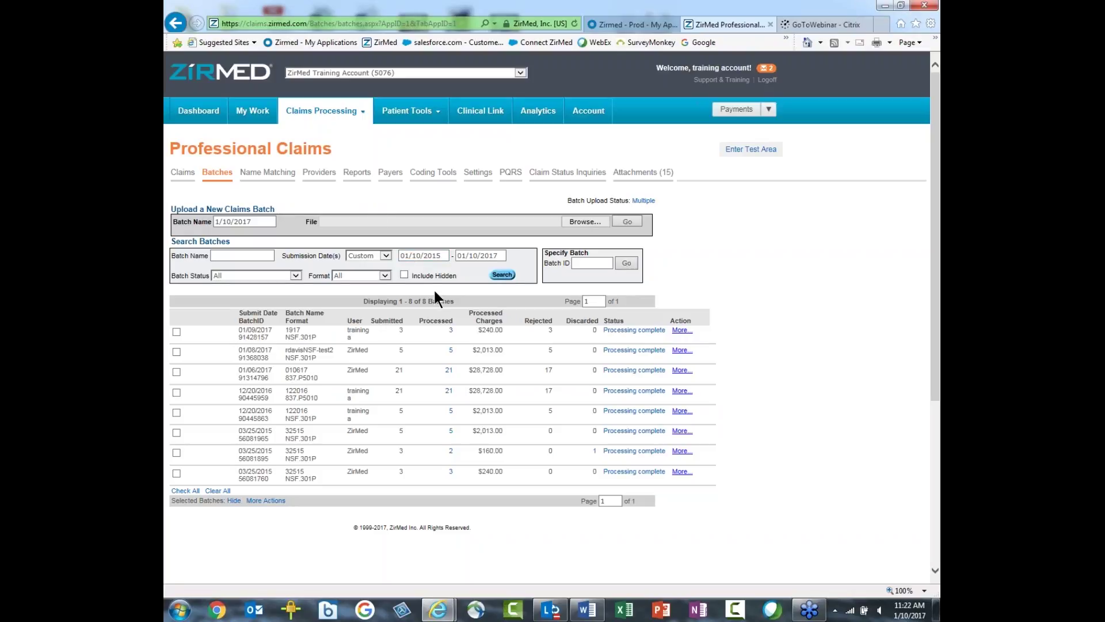
Step: Review batch 1917's 3 processed claims, each $80.00 and rejected, then return to Batches
left_click(451, 331)
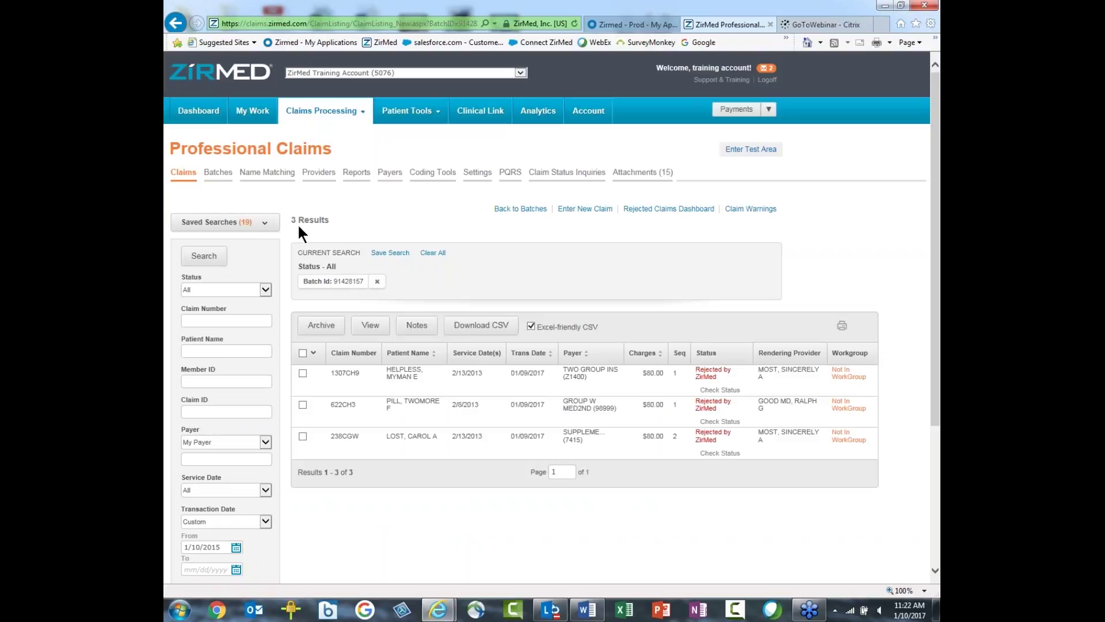
mouse_move(671, 372)
mouse_move(489, 382)
left_click(218, 173)
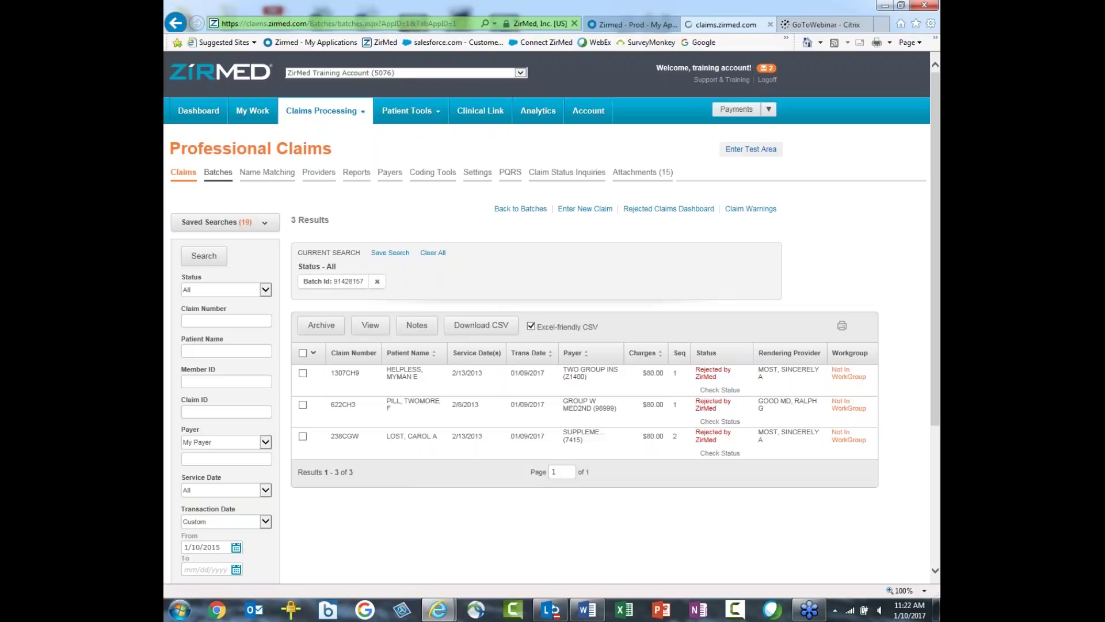
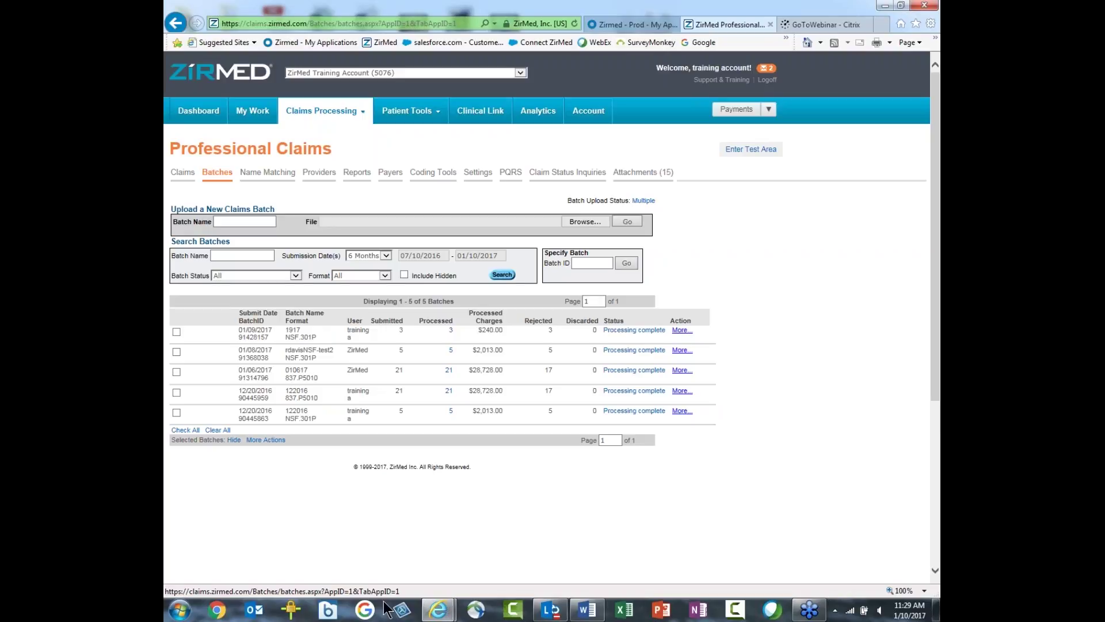
Step: Bring the VisionWeb browser window to the front from the Internet Explorer taskbar preview
mouse_move(438, 609)
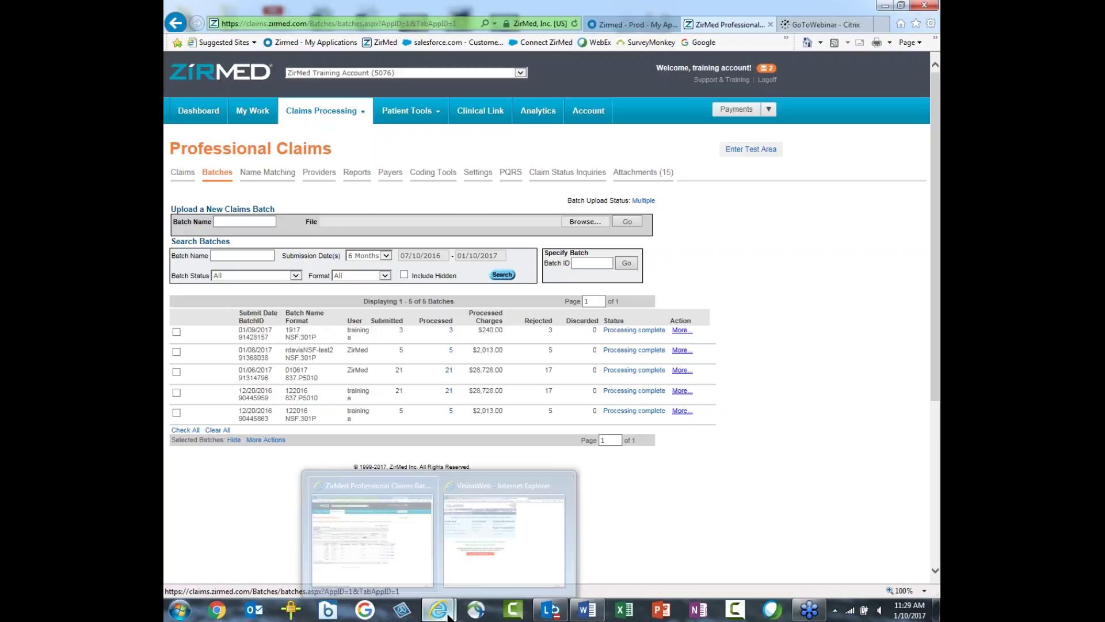
left_click(520, 555)
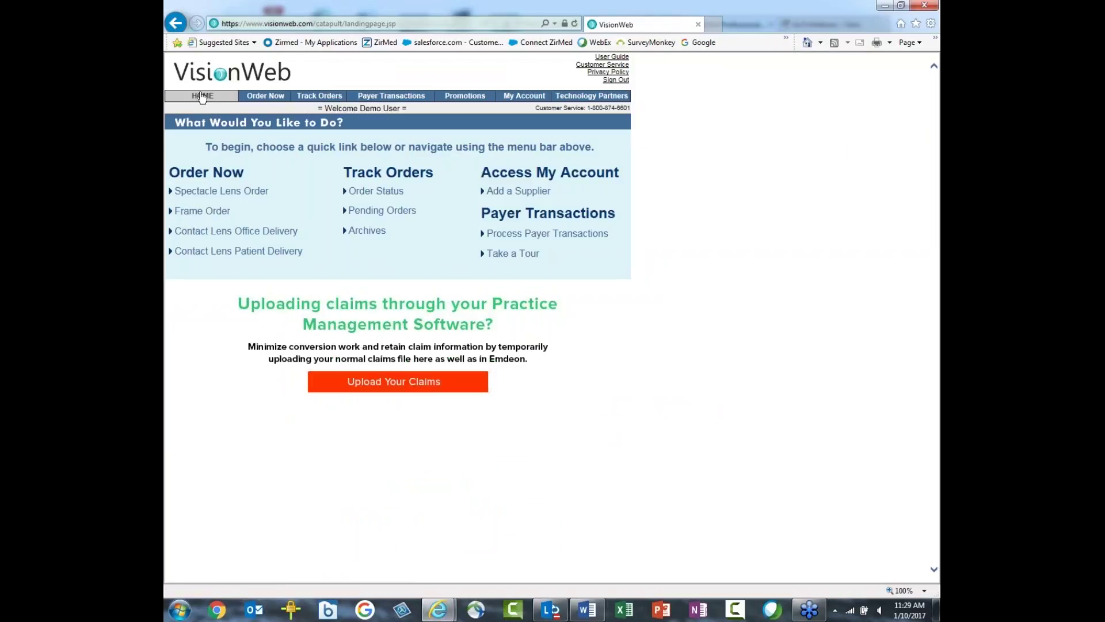
Step: Go back to a fresh VisionWeb login form and sign in with the saved username
left_click(177, 23)
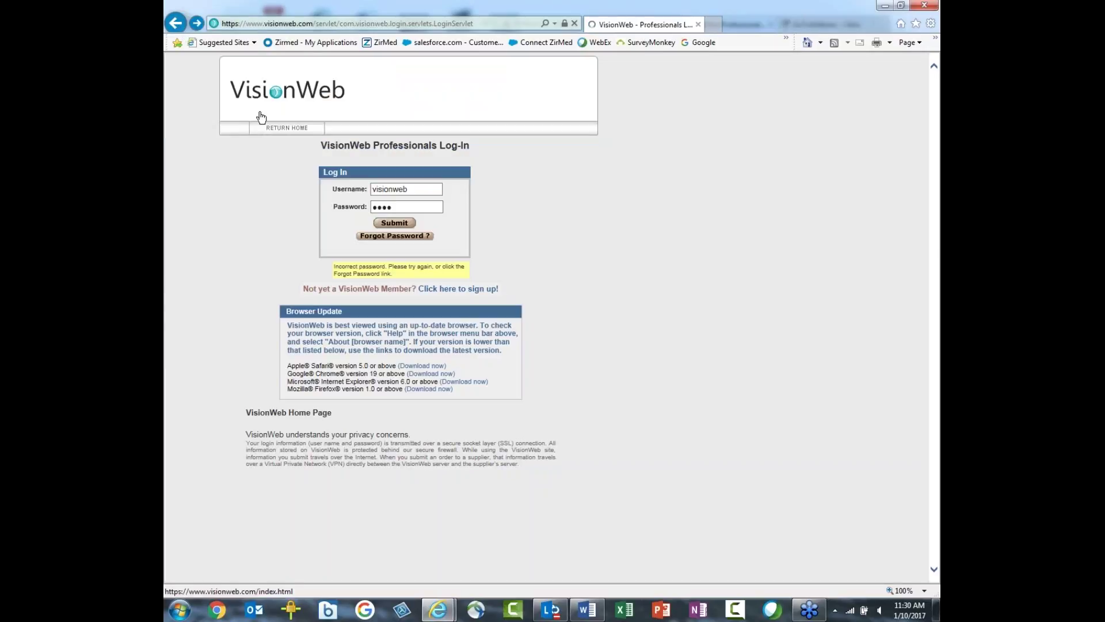
left_click(177, 23)
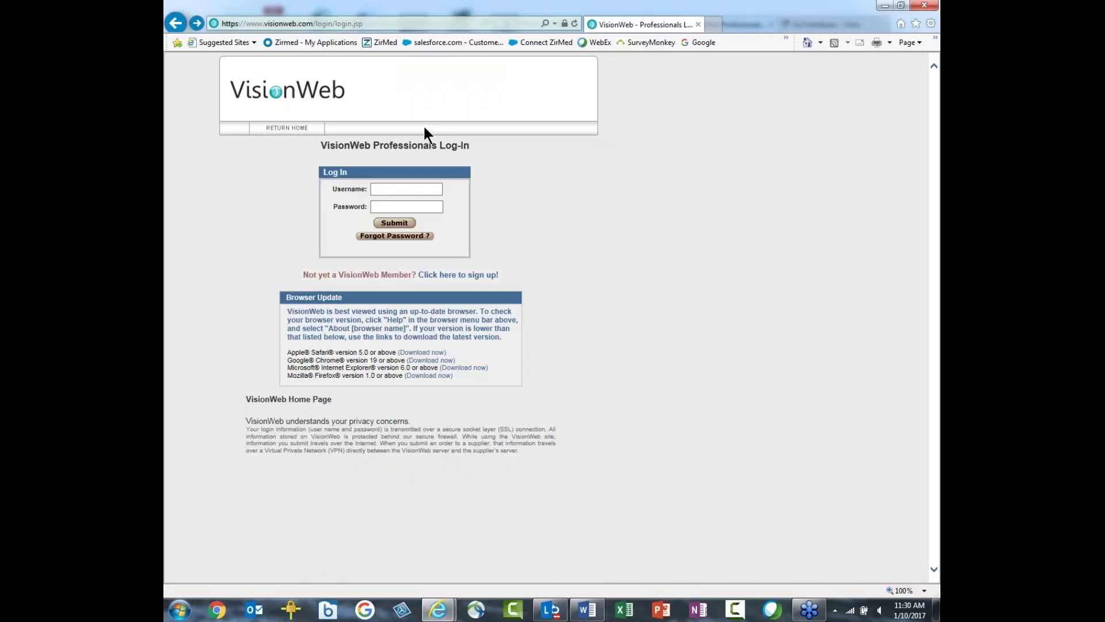
left_click(388, 190)
type("vi")
left_click(392, 202)
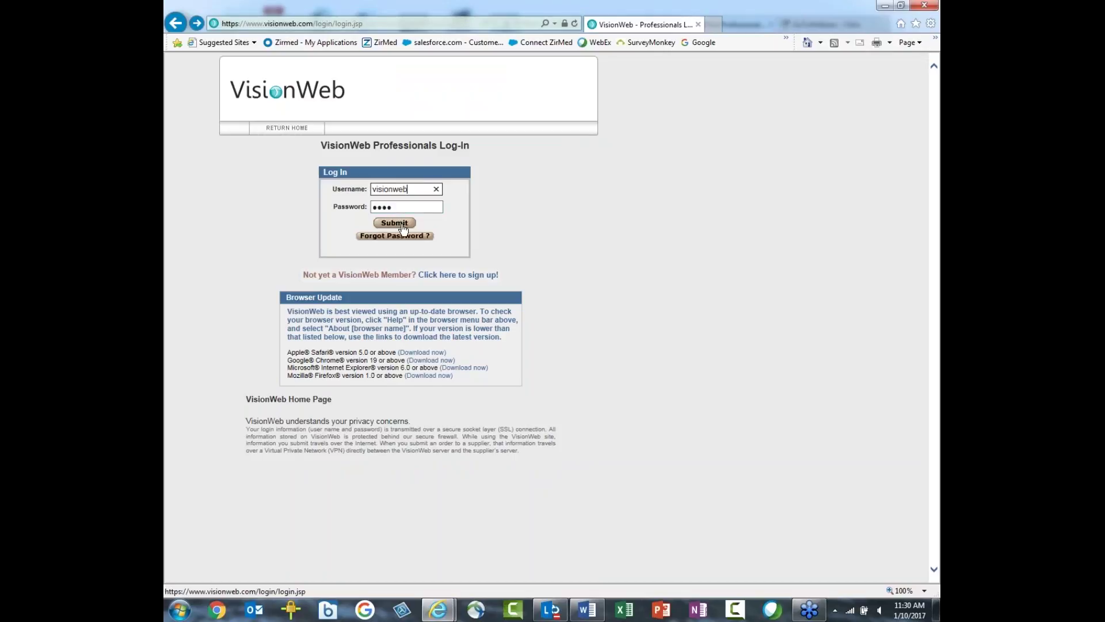
left_click(400, 225)
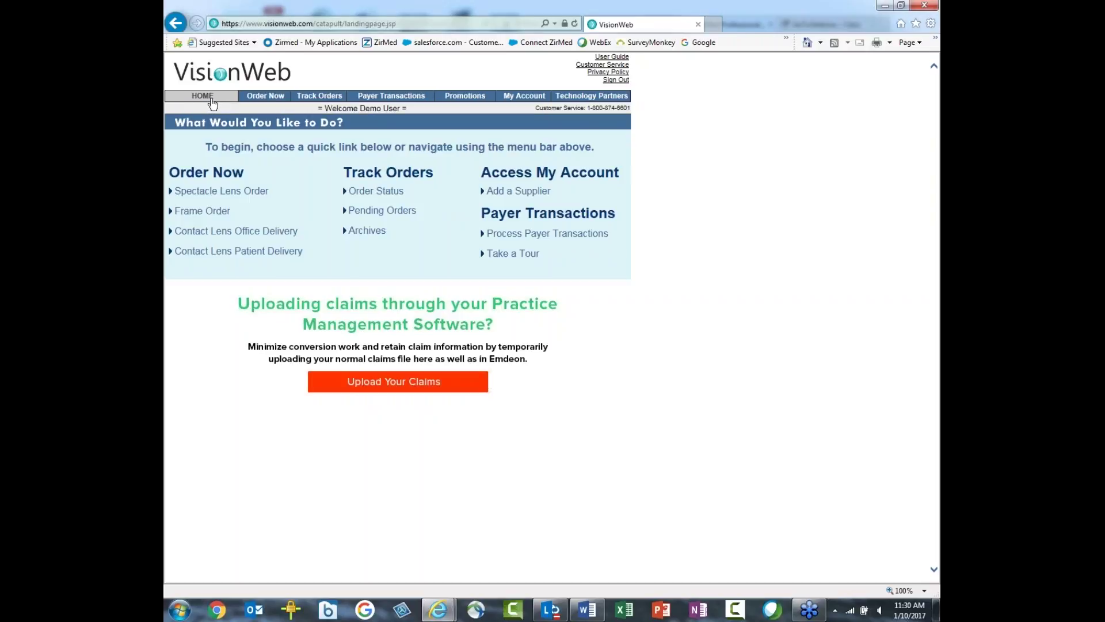
Step: Look over the VisionWeb Order Now and Payer Transactions menus
mouse_move(250, 99)
mouse_move(371, 101)
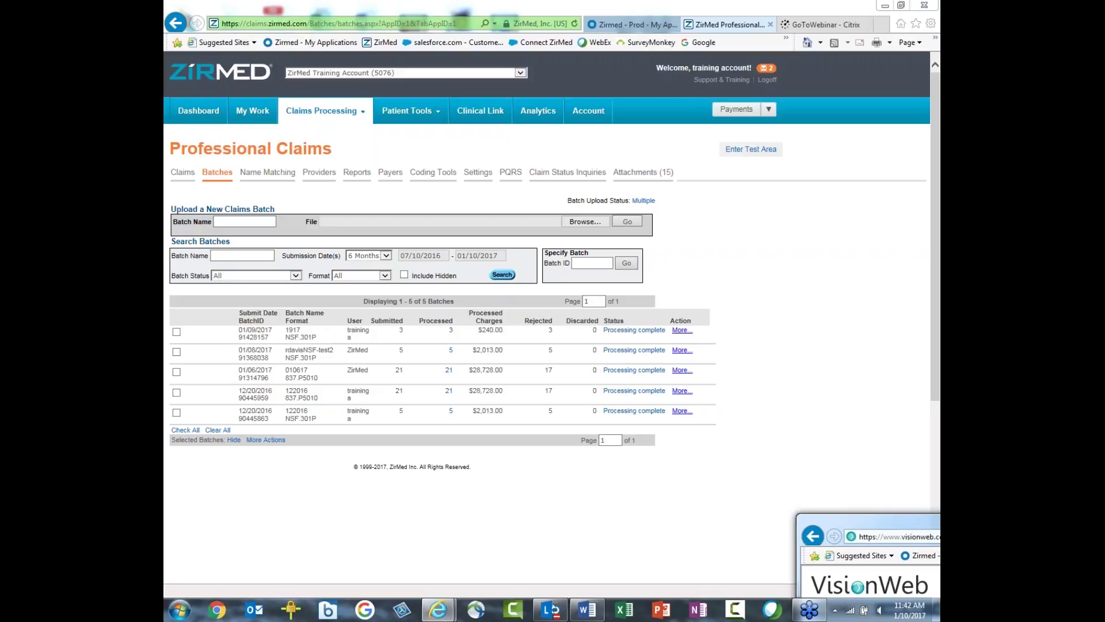
Step: Switch back to ZirMed's Batches list of five batches, all Processing complete
key("alt+Tab")
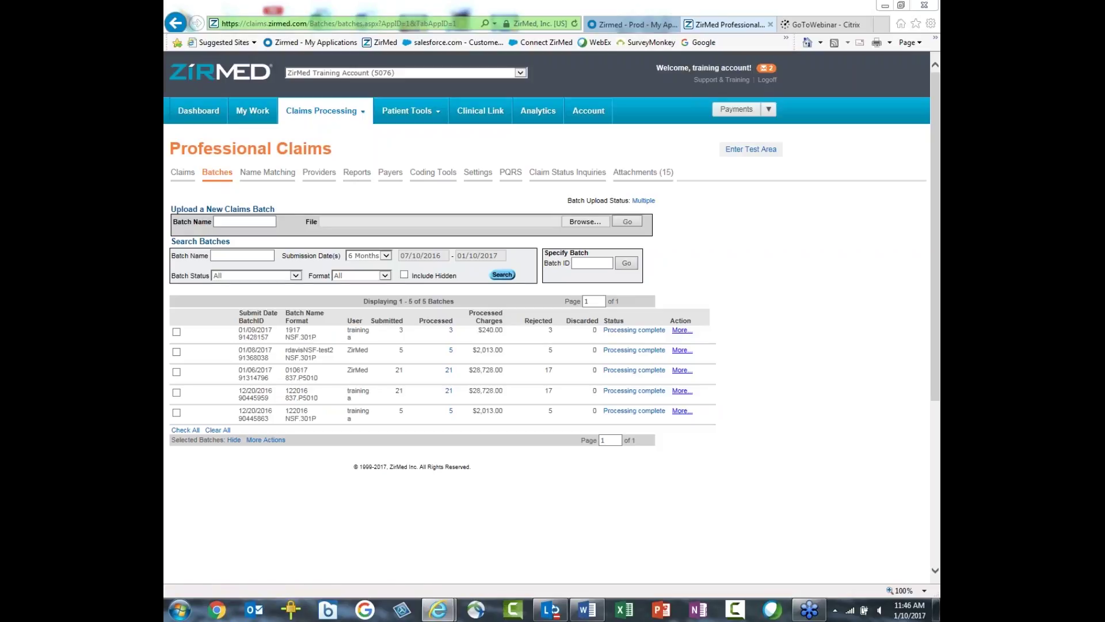
Step: Open the payer list of 5736 payers and search it for 'aetna'
left_click(391, 181)
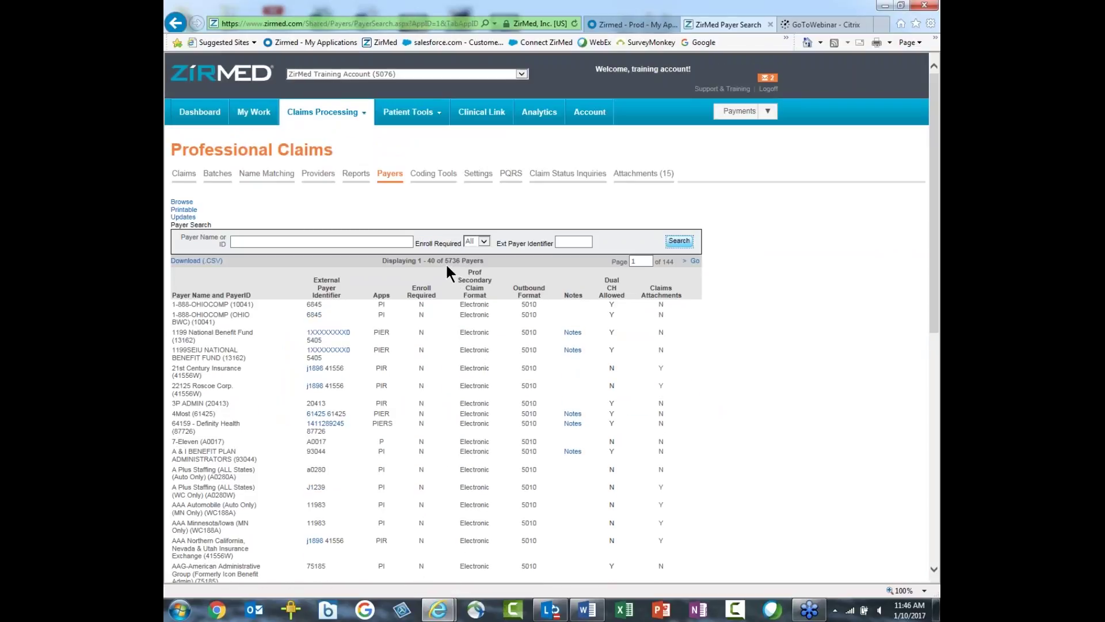
left_click_drag(444, 261, 474, 262)
left_click(248, 242)
type("aetn")
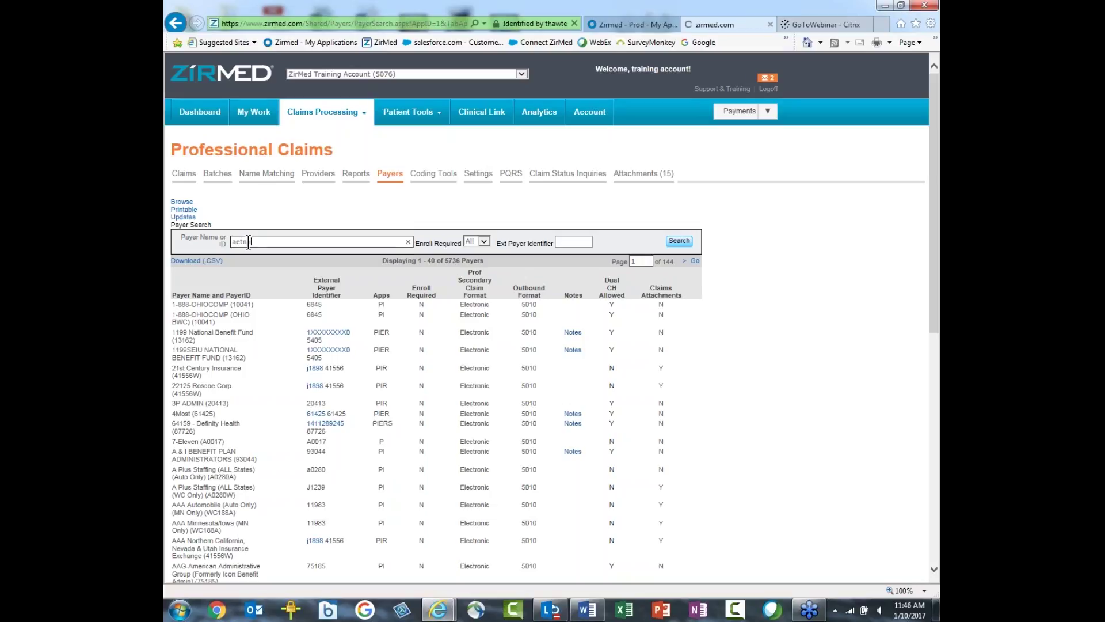
type("a")
key("Return")
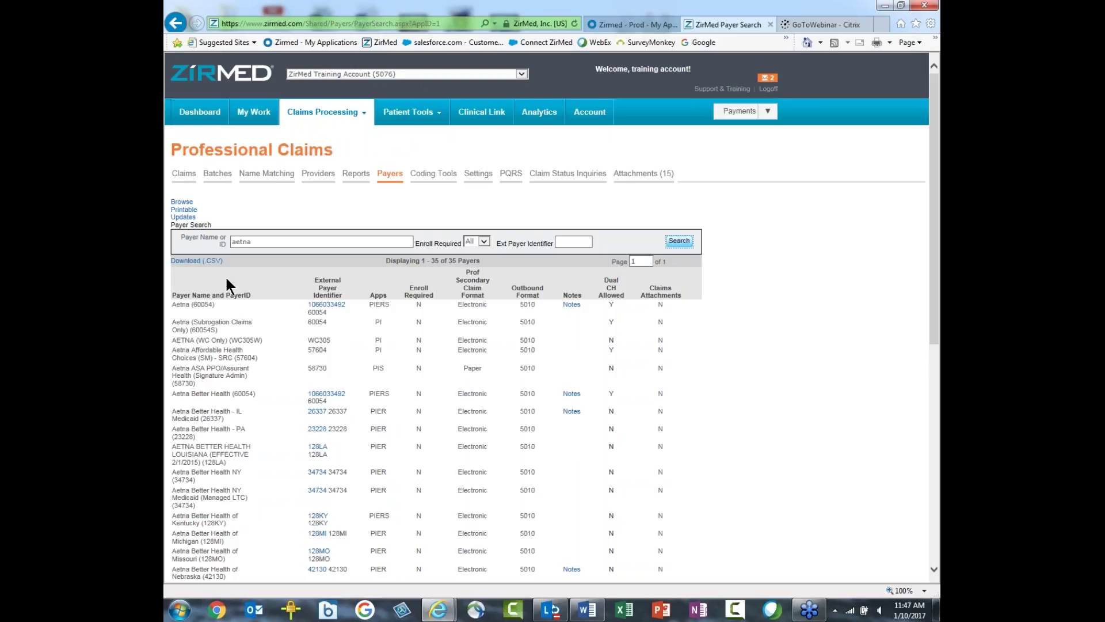
Step: Search the payers by ID 60054 instead, narrowing the results to 9 payers
double_click(253, 241)
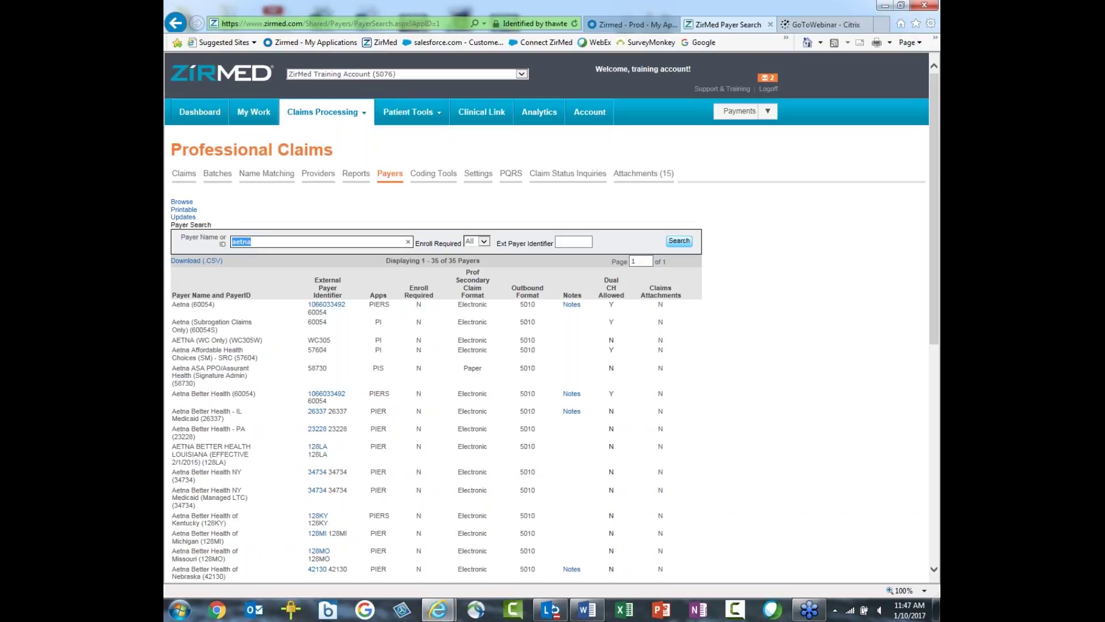
type("60054")
key("Return")
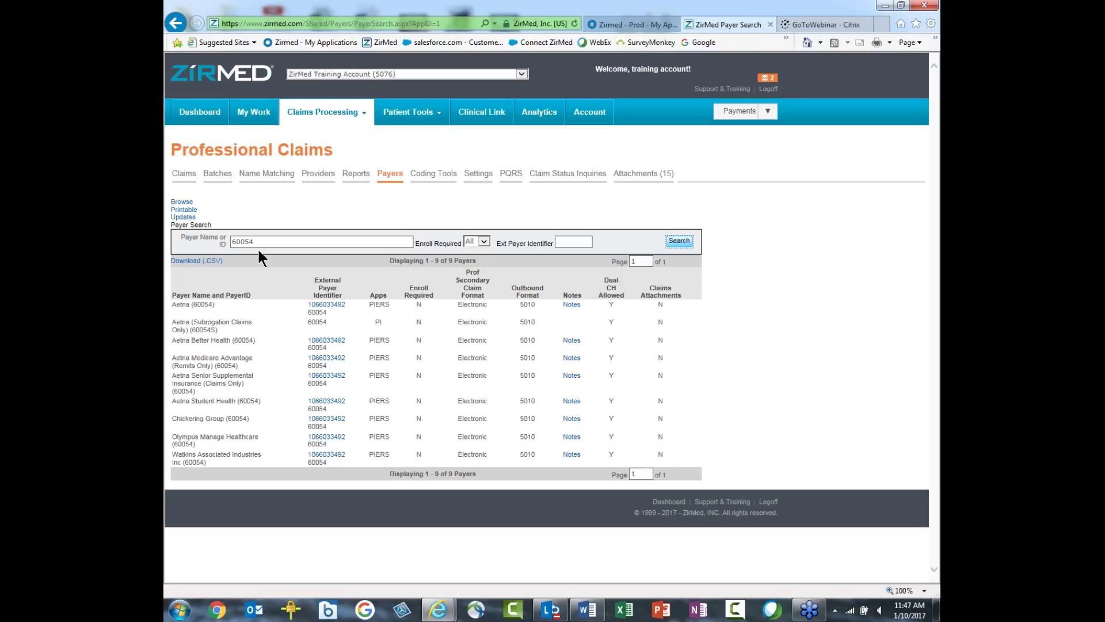
left_click(560, 241)
left_click(572, 305)
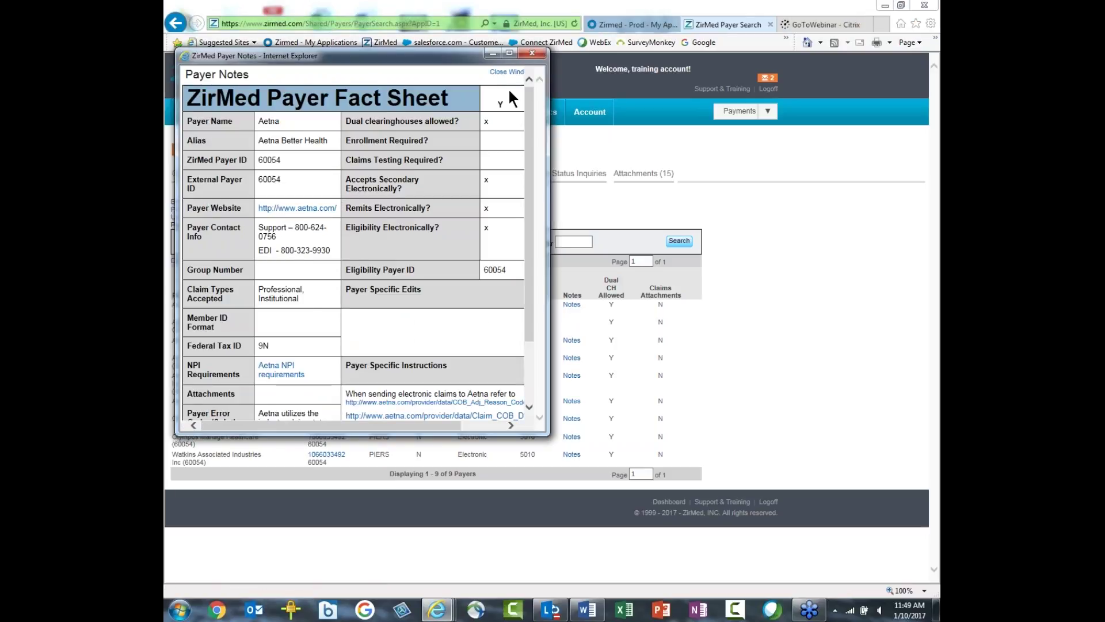
left_click(508, 72)
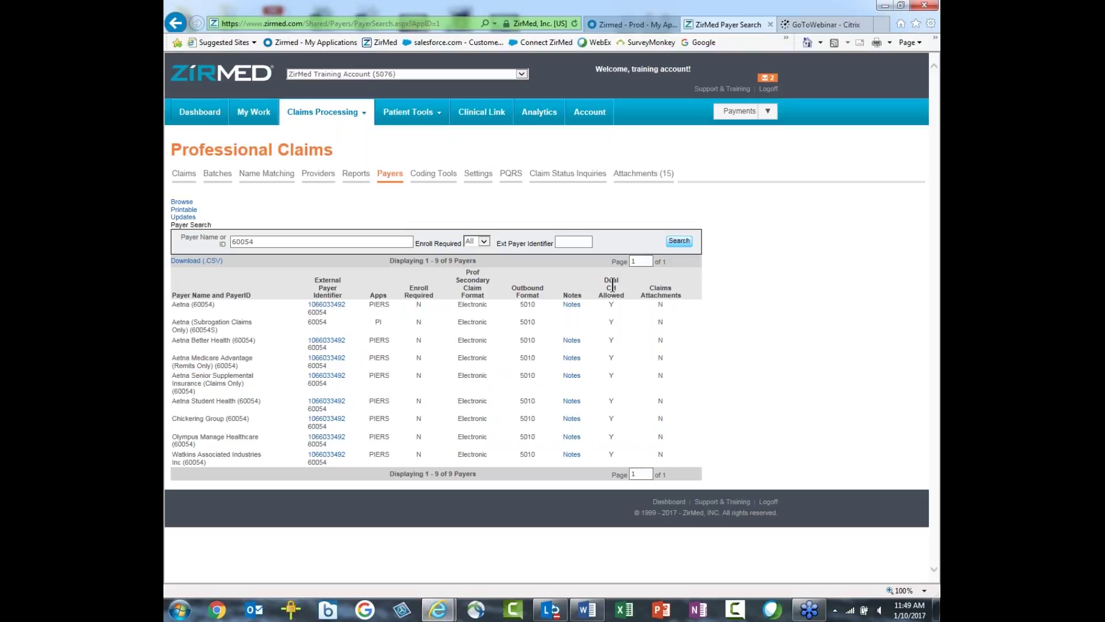
Step: Search payers for 'texas', then view the payer updates from the last 90 days
mouse_move(612, 286)
left_click_drag(256, 242, 222, 238)
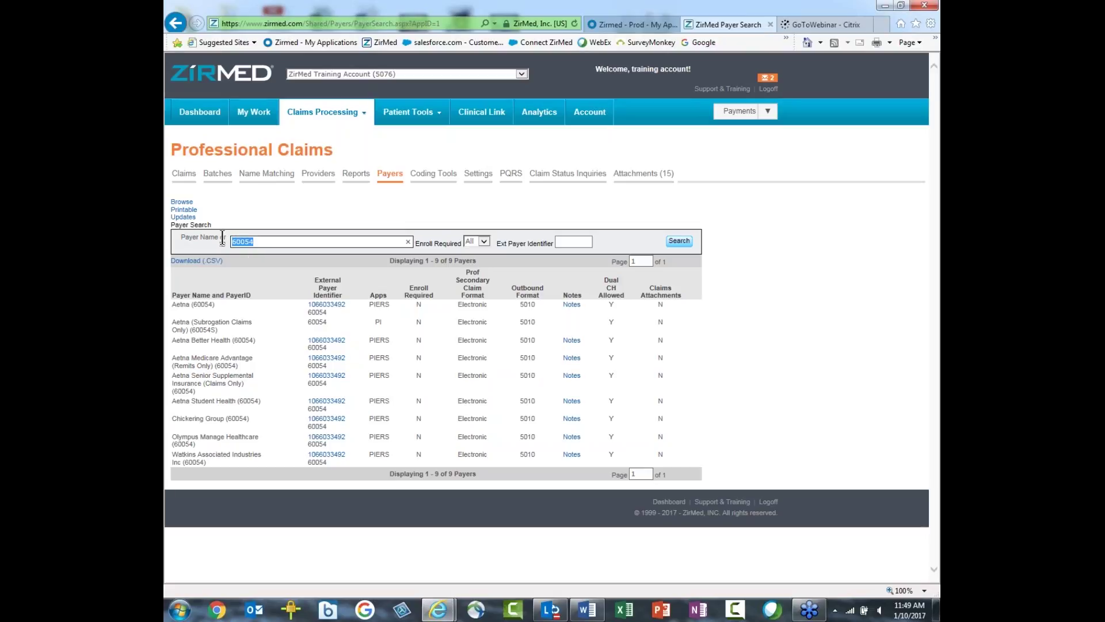
type("texa")
type("s")
key("Return")
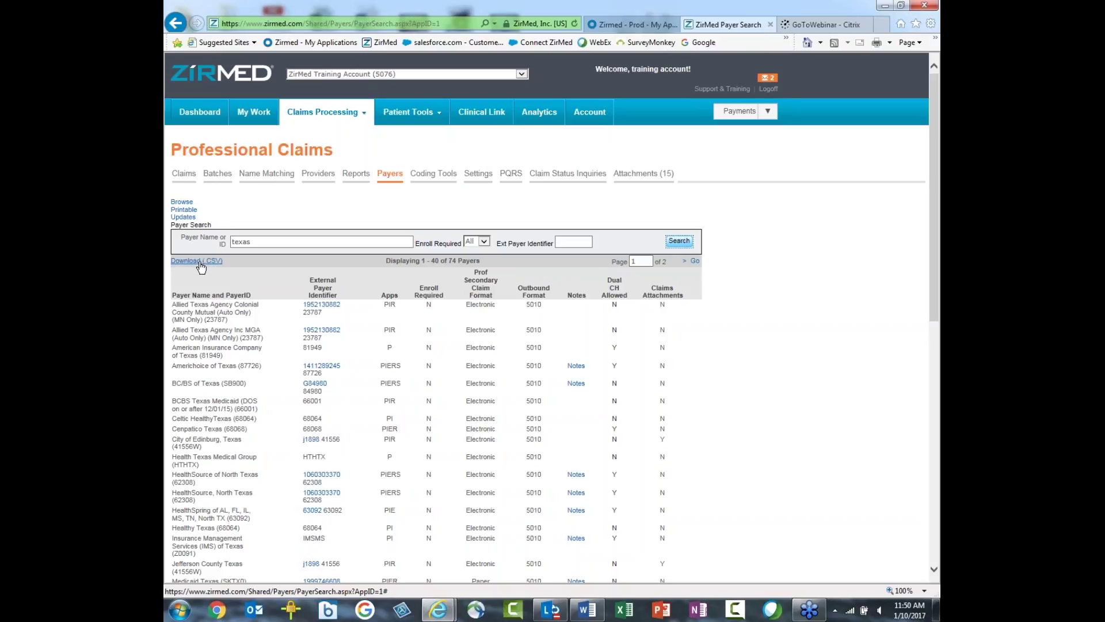
left_click(183, 217)
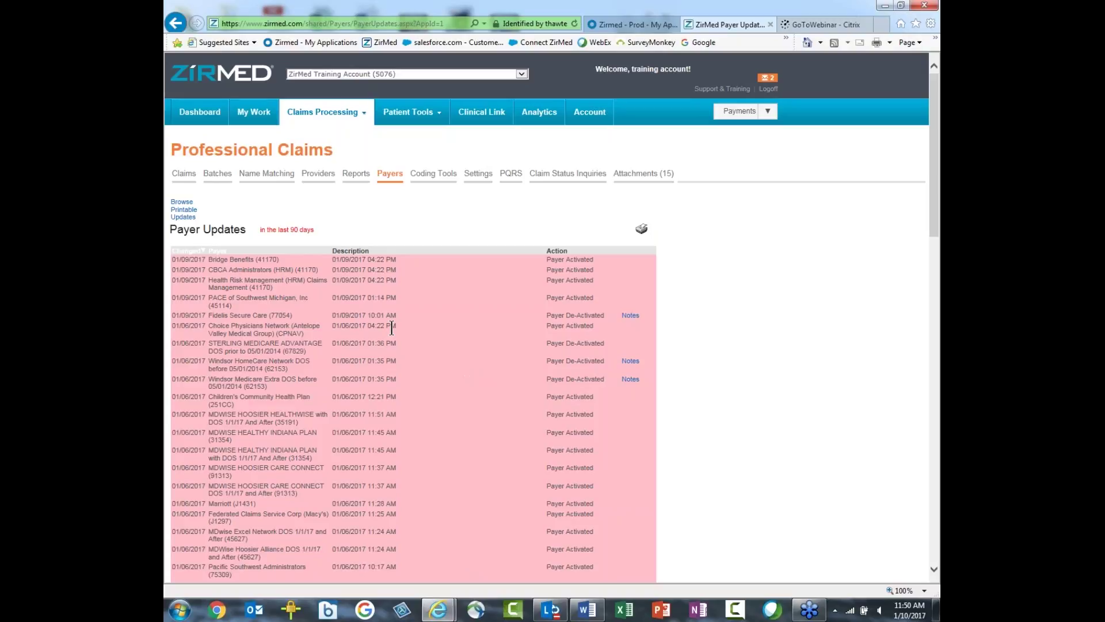
Step: Scroll through the payer updates, then browse the full directory of 5736 payers
scroll(403, 337, "down", 5)
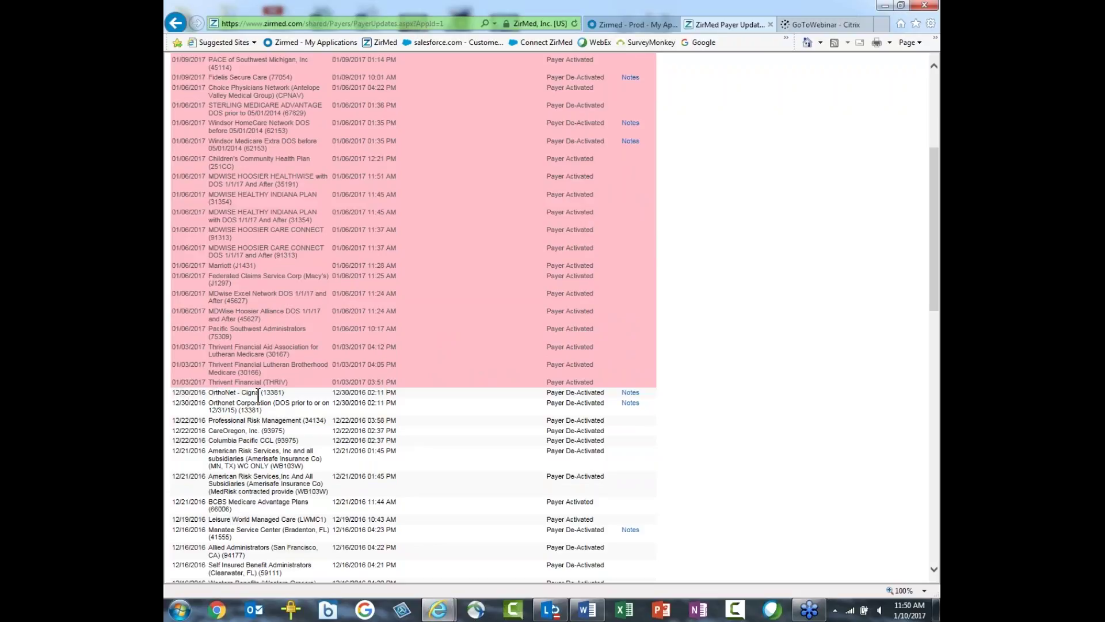
scroll(419, 361, "up", 5)
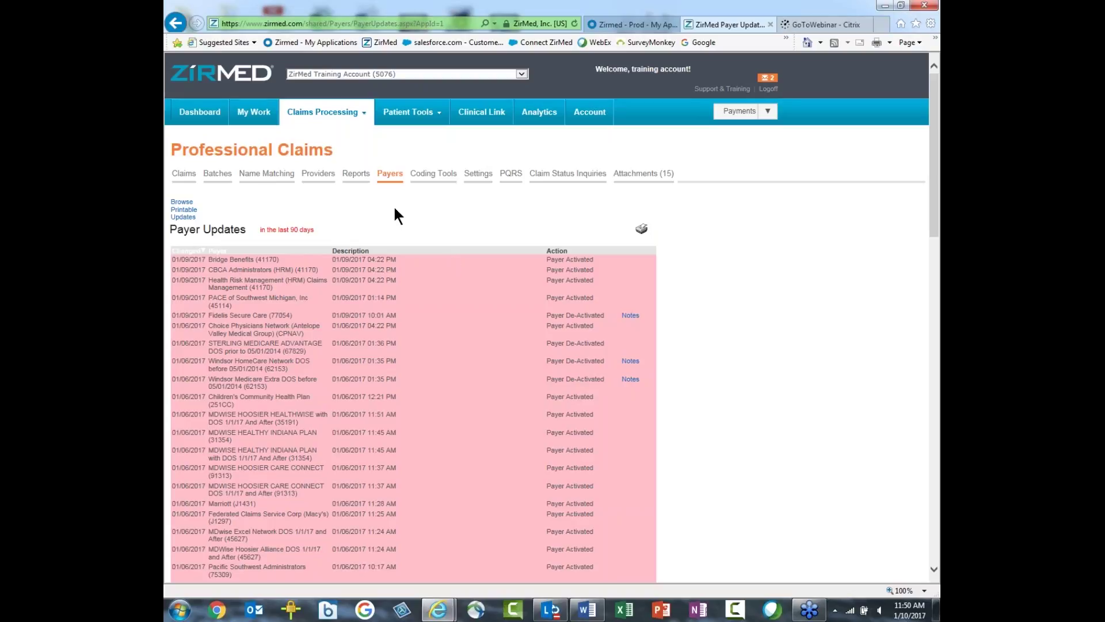
left_click(183, 203)
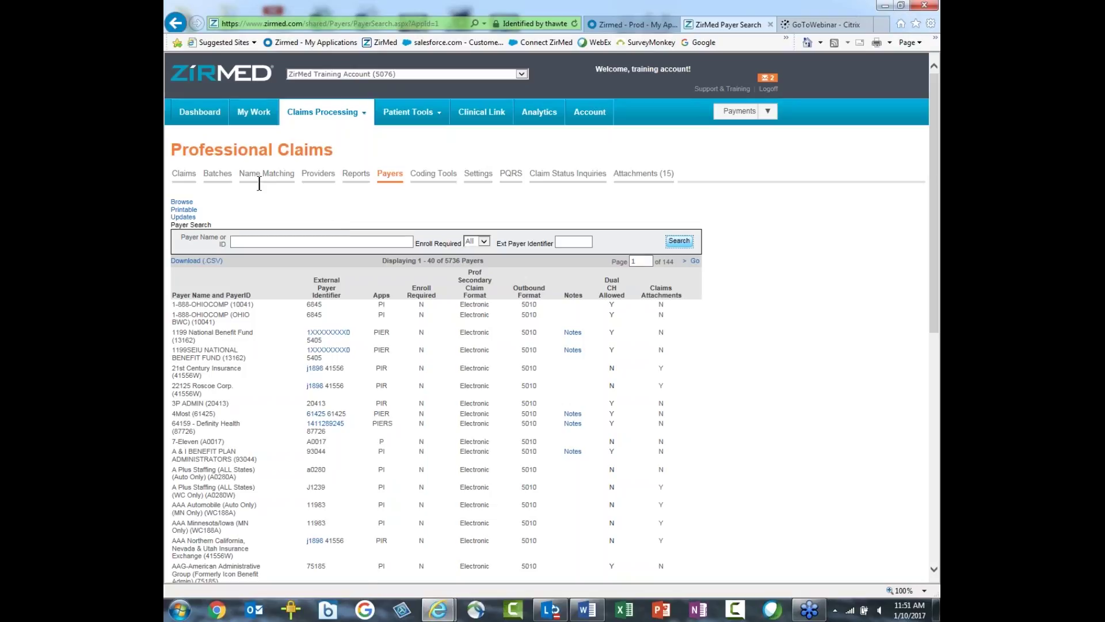
Step: Show the five Professional Claims batches, all marked Processing complete
left_click(217, 174)
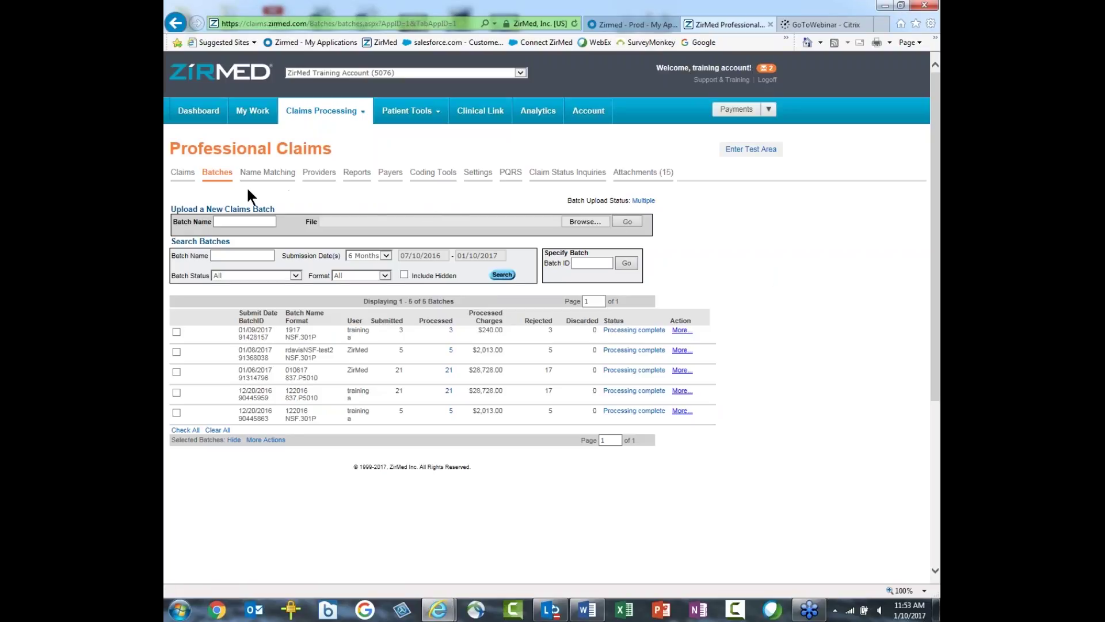
Step: View the claims list, glance at Batches, and return to the 47 All Rejected claims
left_click(177, 177)
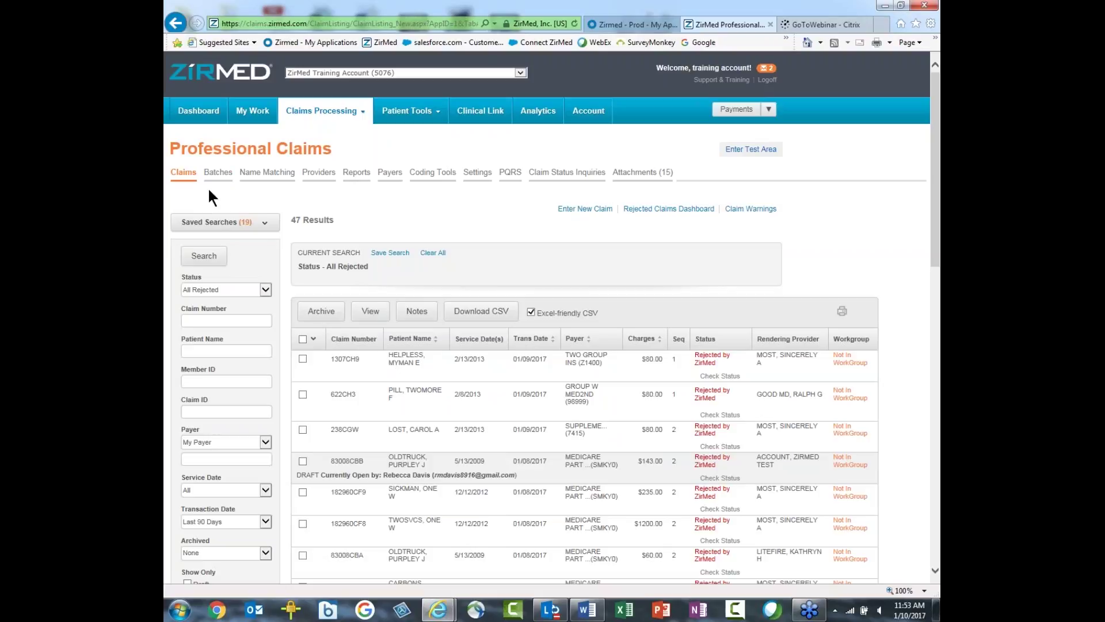
left_click(708, 364)
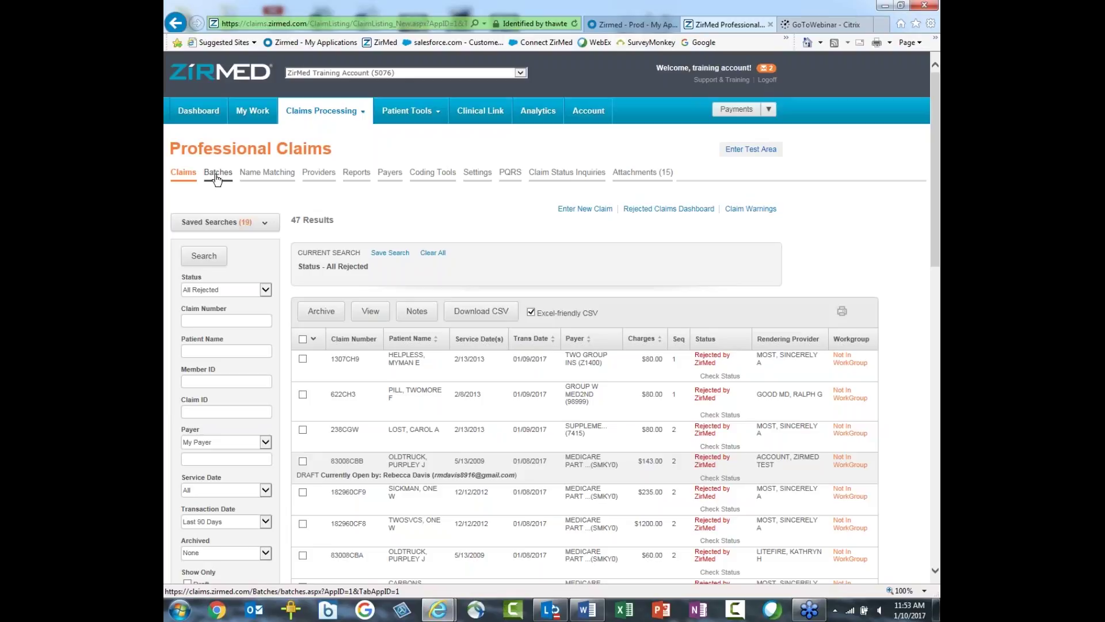
left_click(218, 173)
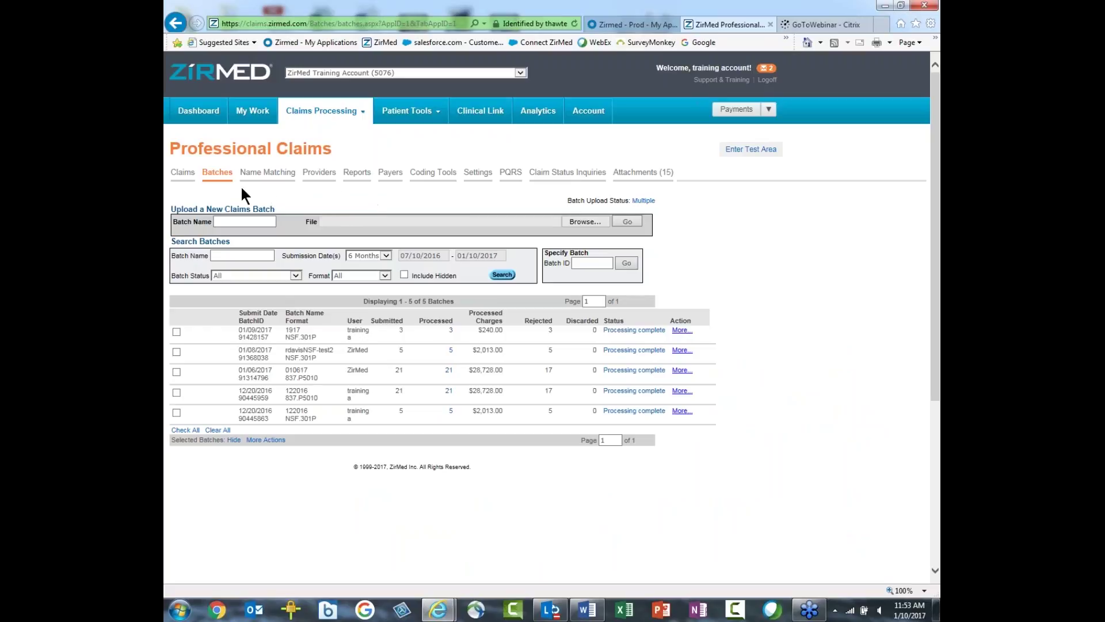
left_click(185, 175)
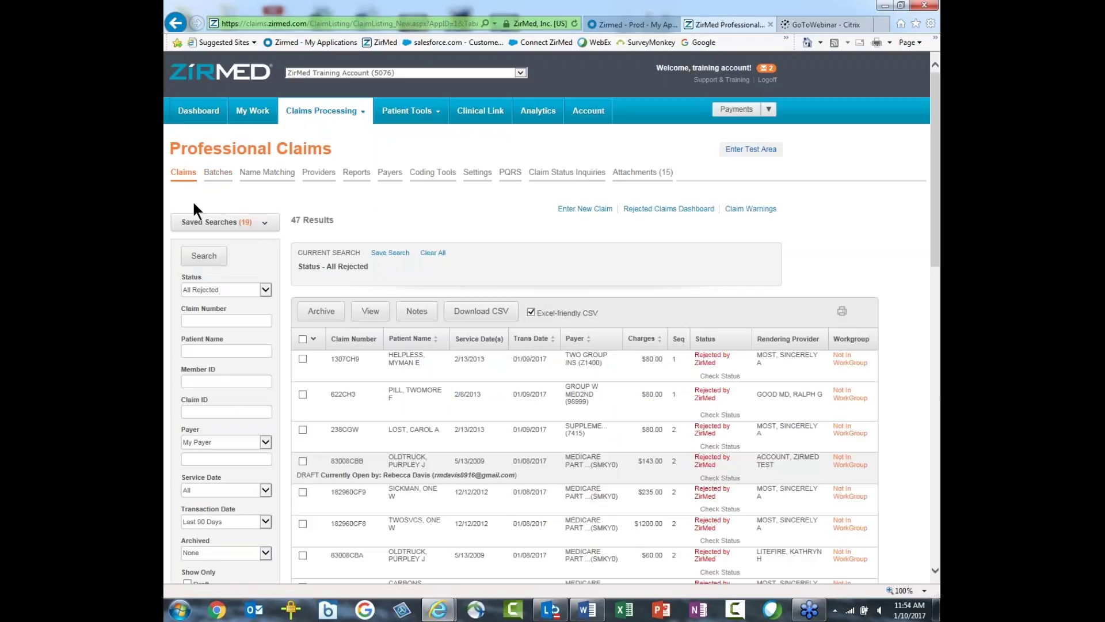
left_click(260, 289)
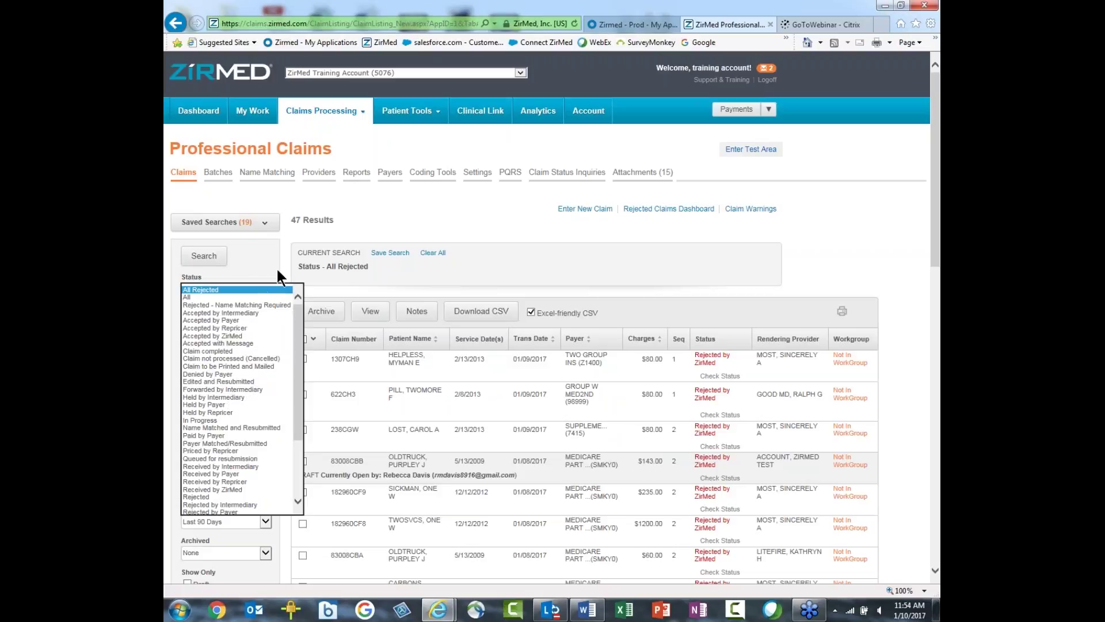
left_click(283, 245)
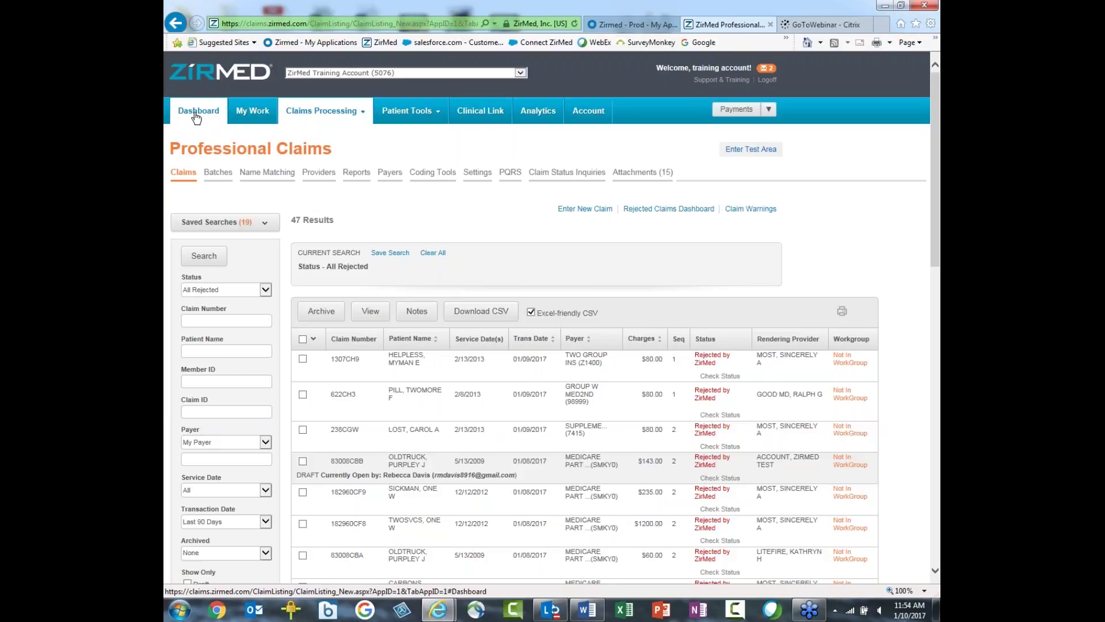
Step: Go from the Rejected Professional Claims dashboard to My Work's 11 Catch All Workgroup rejections
left_click(192, 118)
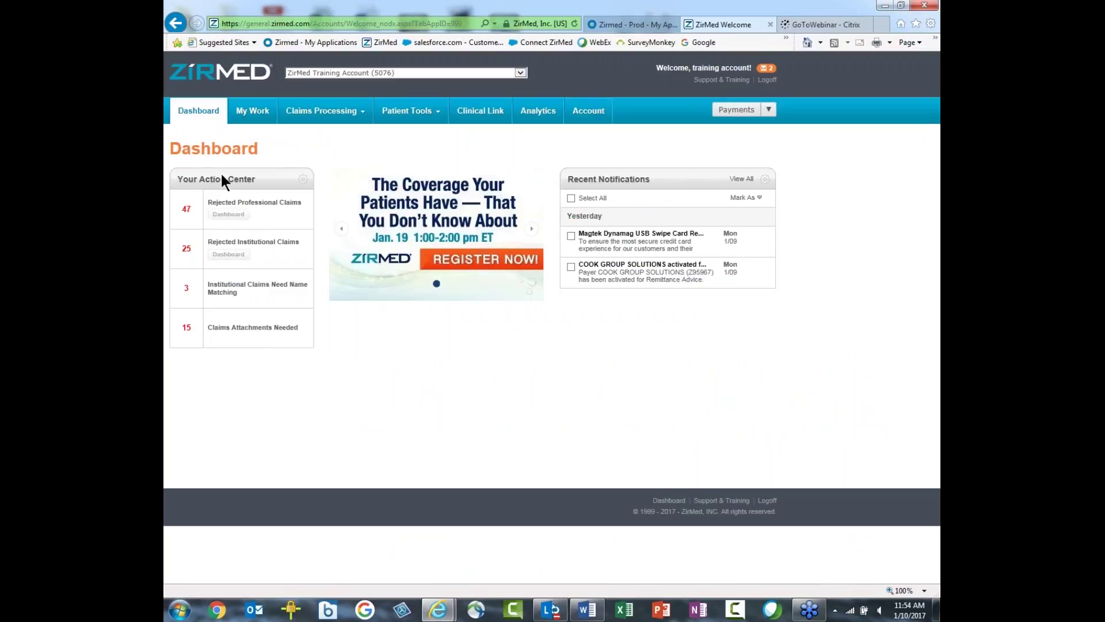
left_click(227, 216)
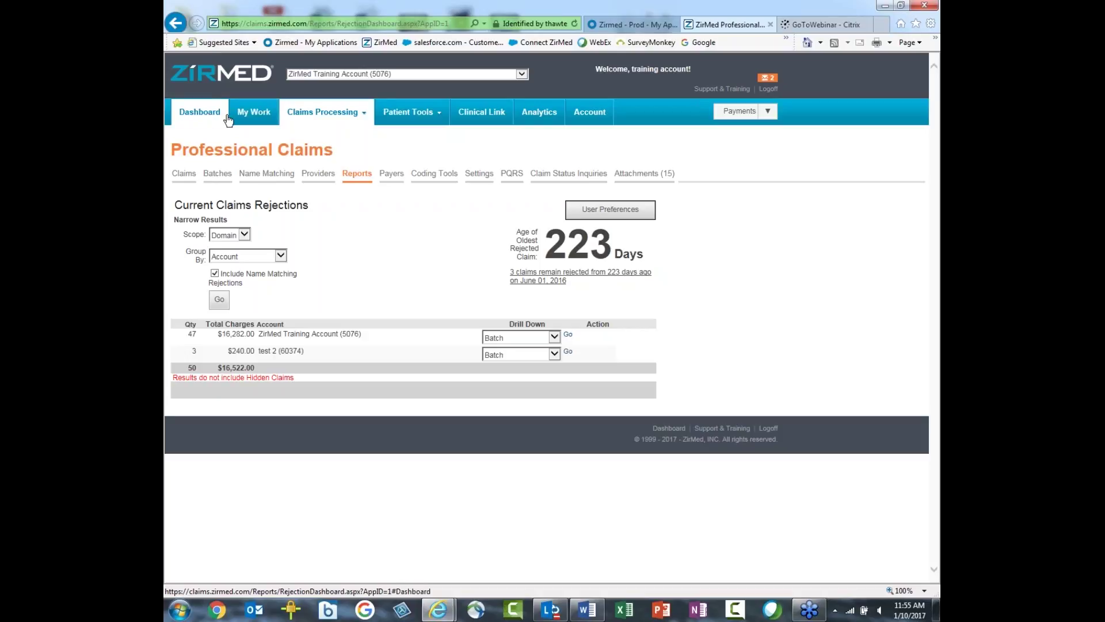
left_click(255, 118)
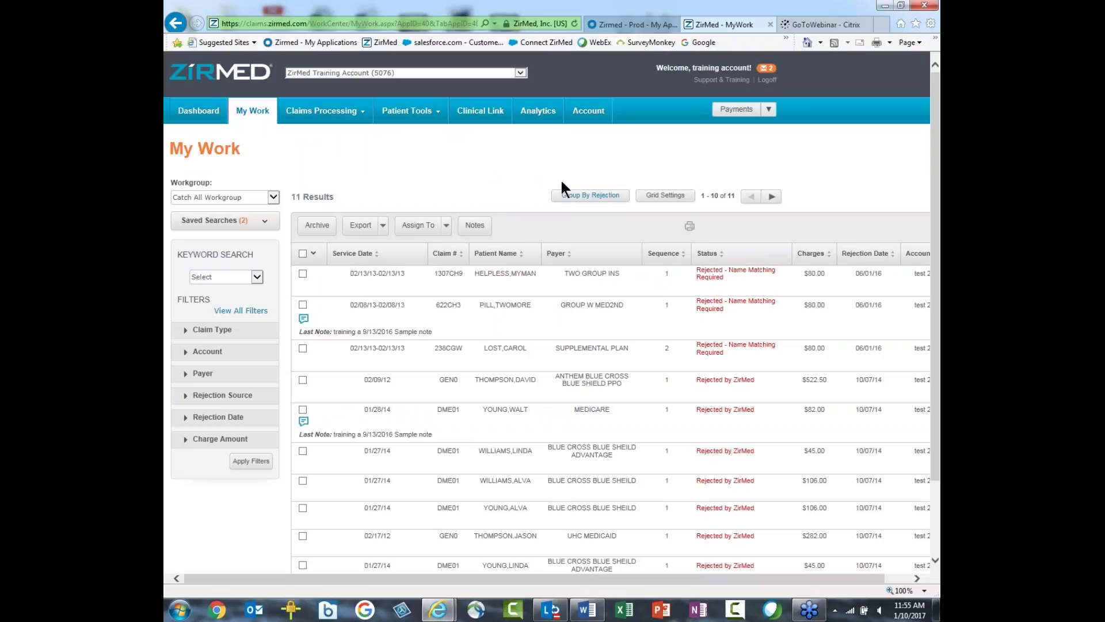
Step: Group the worklist by rejection reason, review the workgroup choices, then return to the Dashboard
left_click(601, 197)
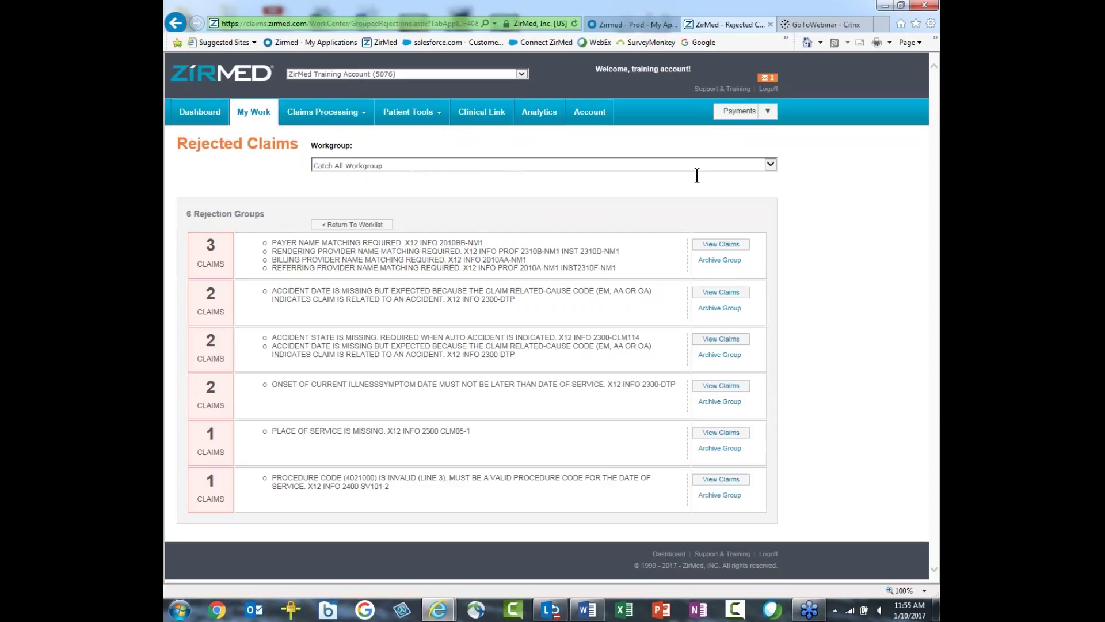
left_click(770, 165)
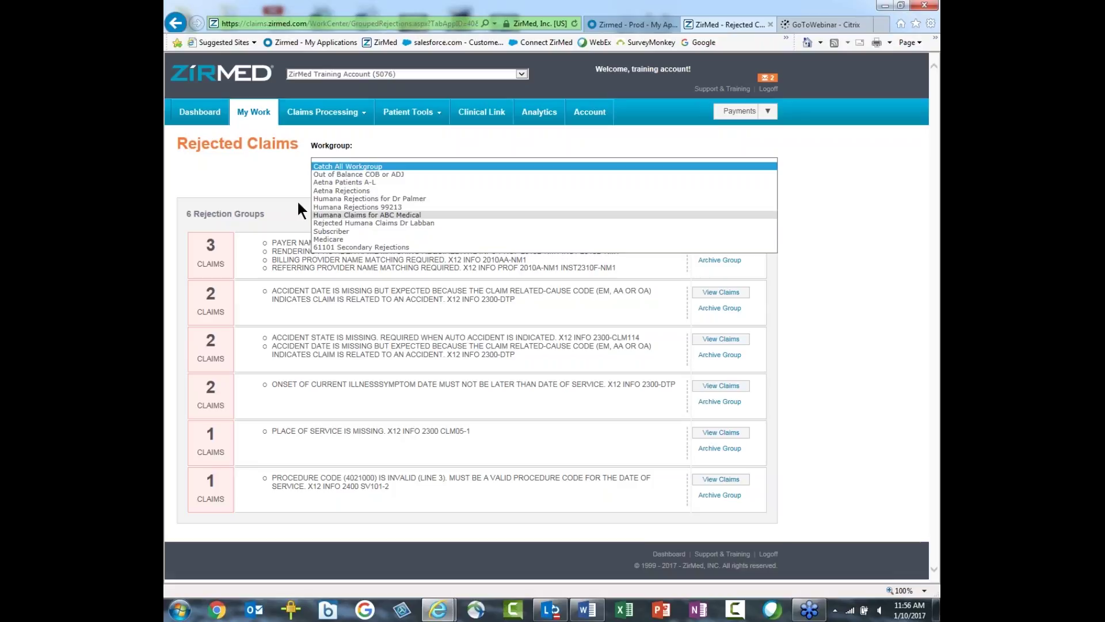
left_click(200, 115)
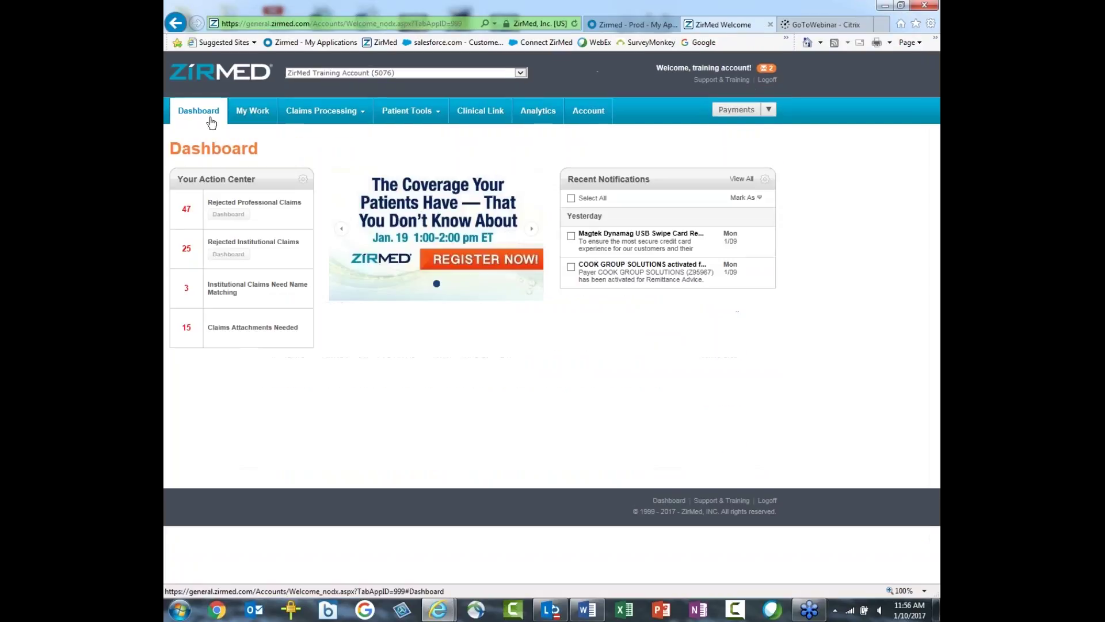
Step: Show the My Work worklist for the Subscriber workgroup's 63 rejected claims
left_click(253, 118)
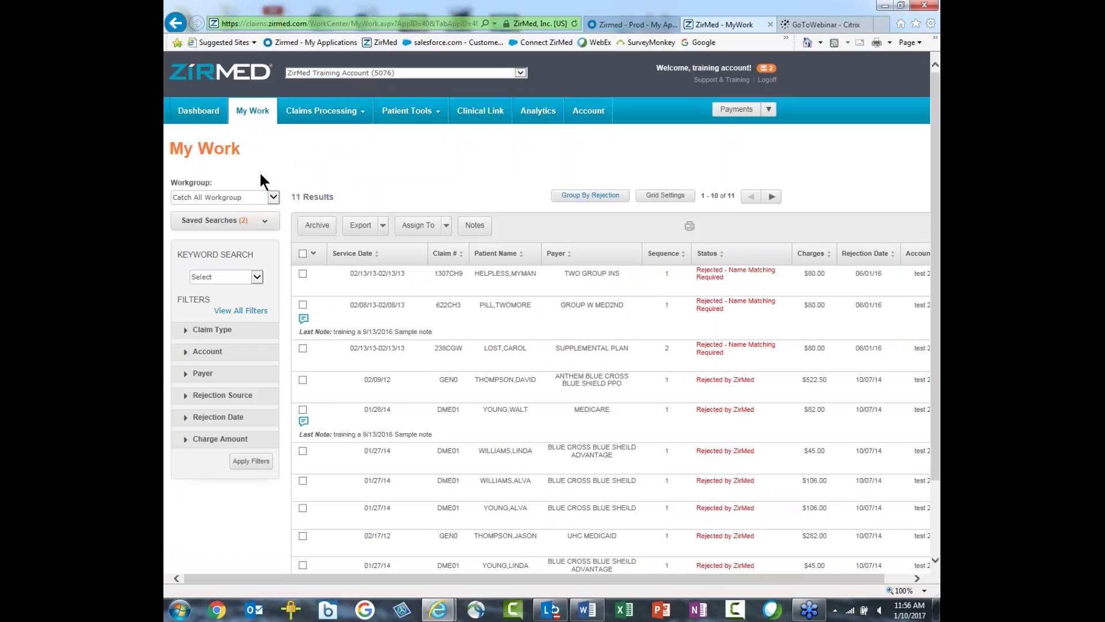
left_click(272, 198)
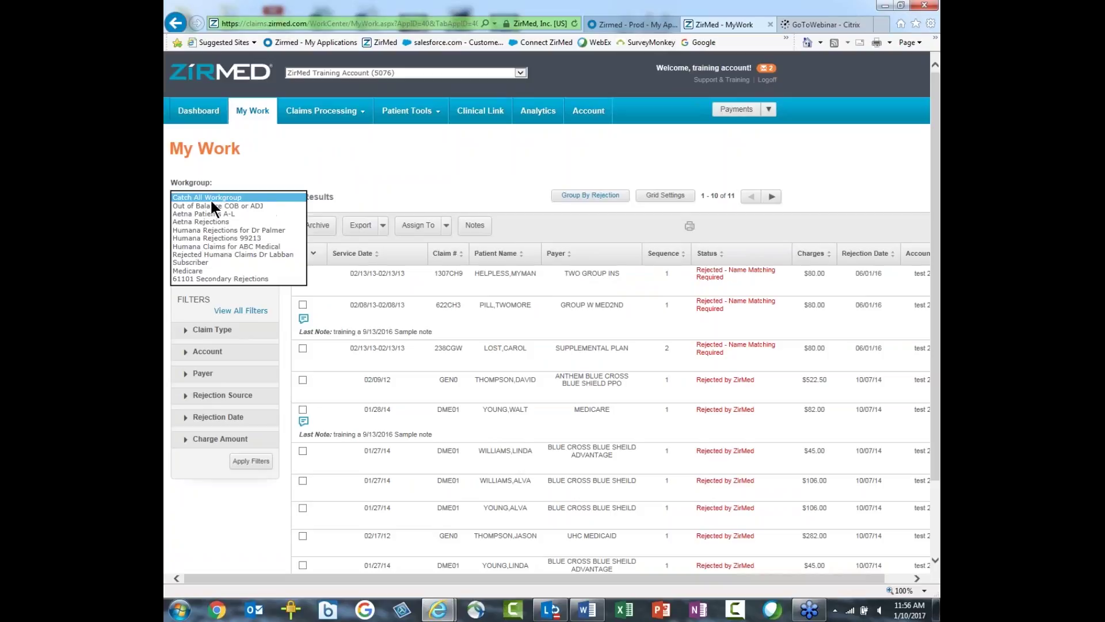
left_click(187, 263)
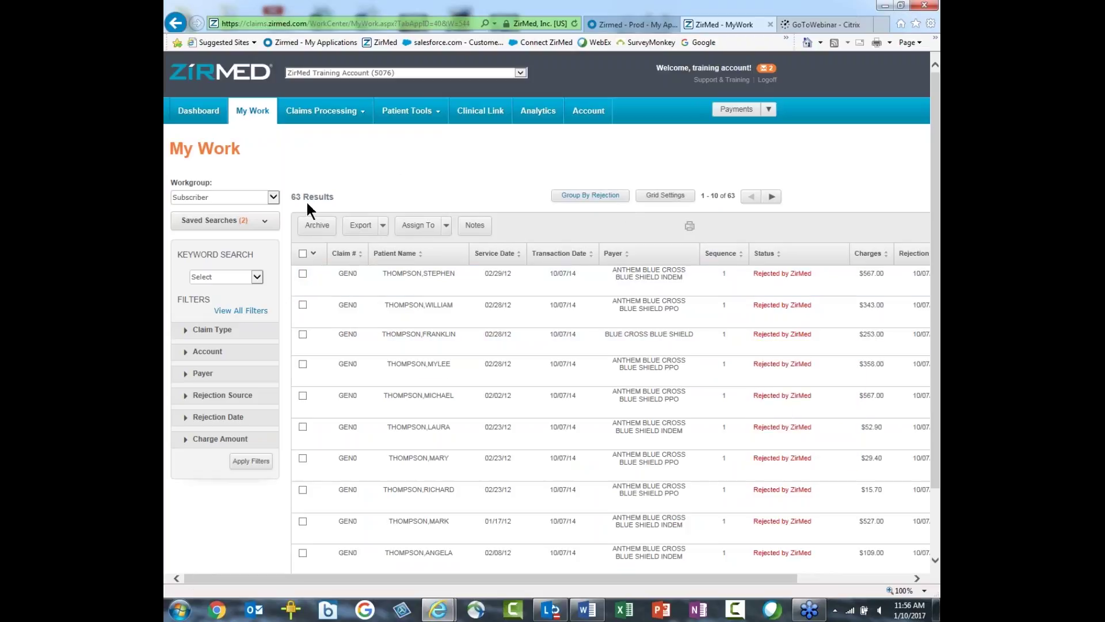
mouse_move(388, 289)
Step: Group the rejected claims by rejection reason for the Catch All Workgroup, giving 6 groups
left_click(592, 199)
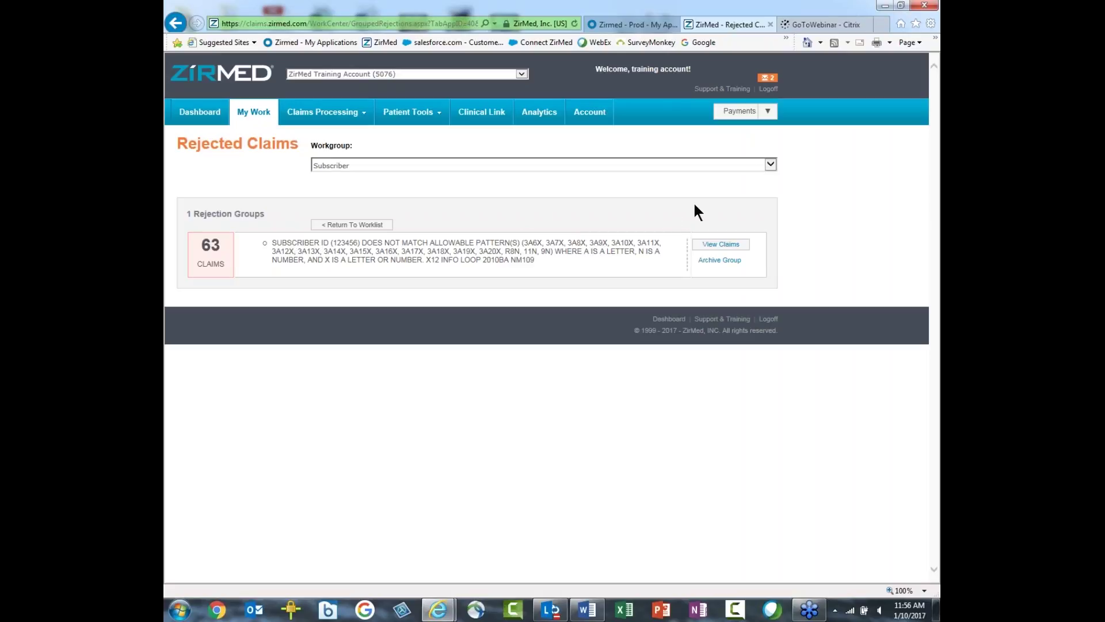
left_click(770, 164)
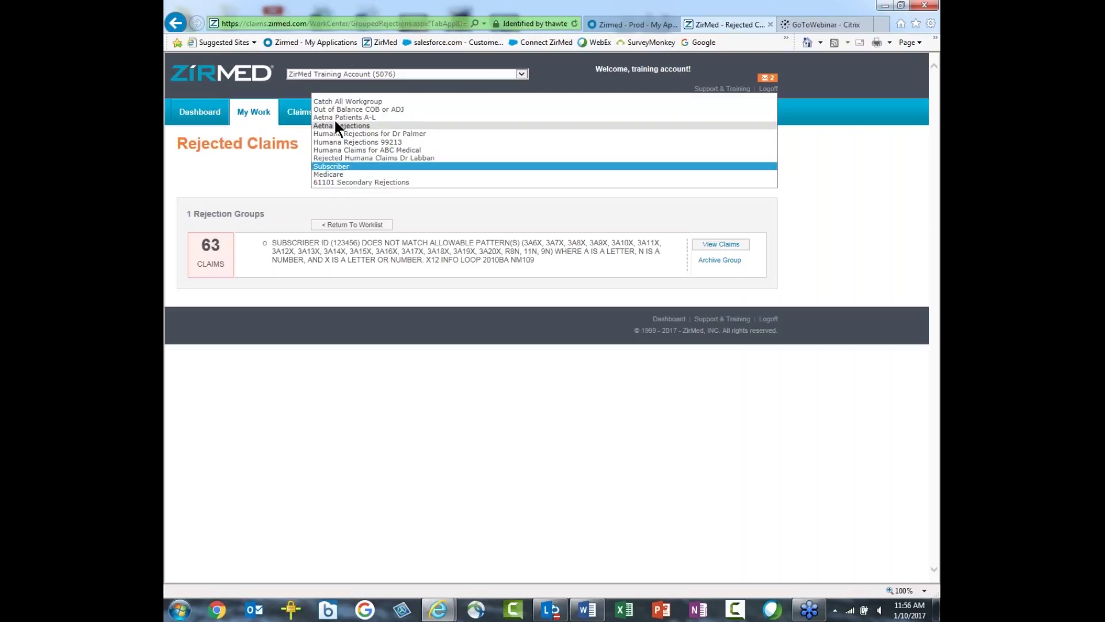
left_click(330, 99)
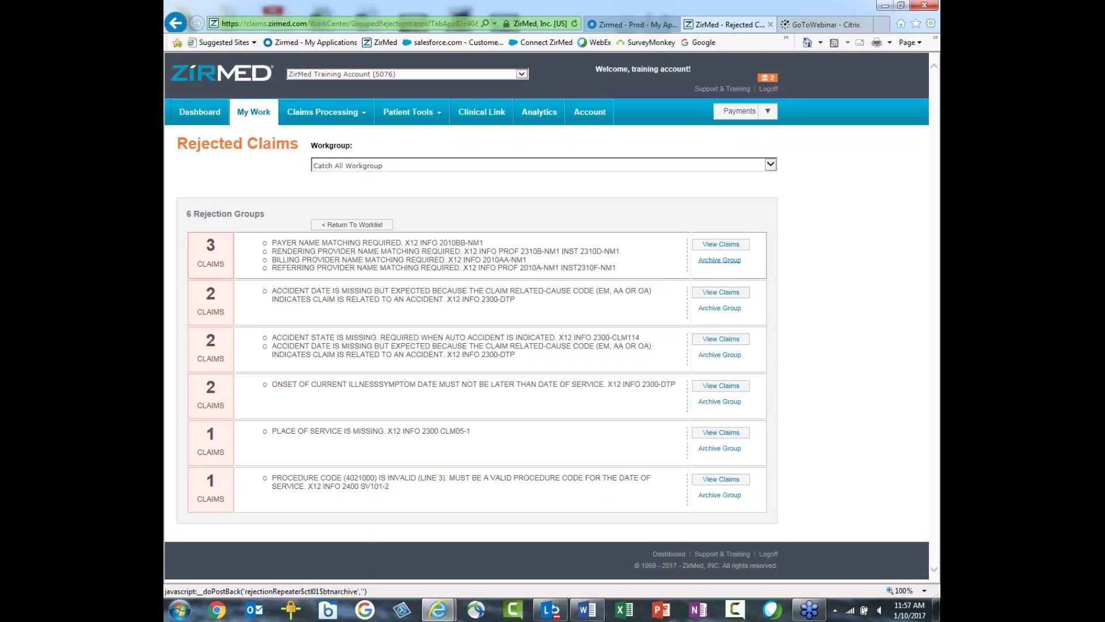
Step: View the two $106.00 claims rejected for missing accident state and date
left_click(727, 341)
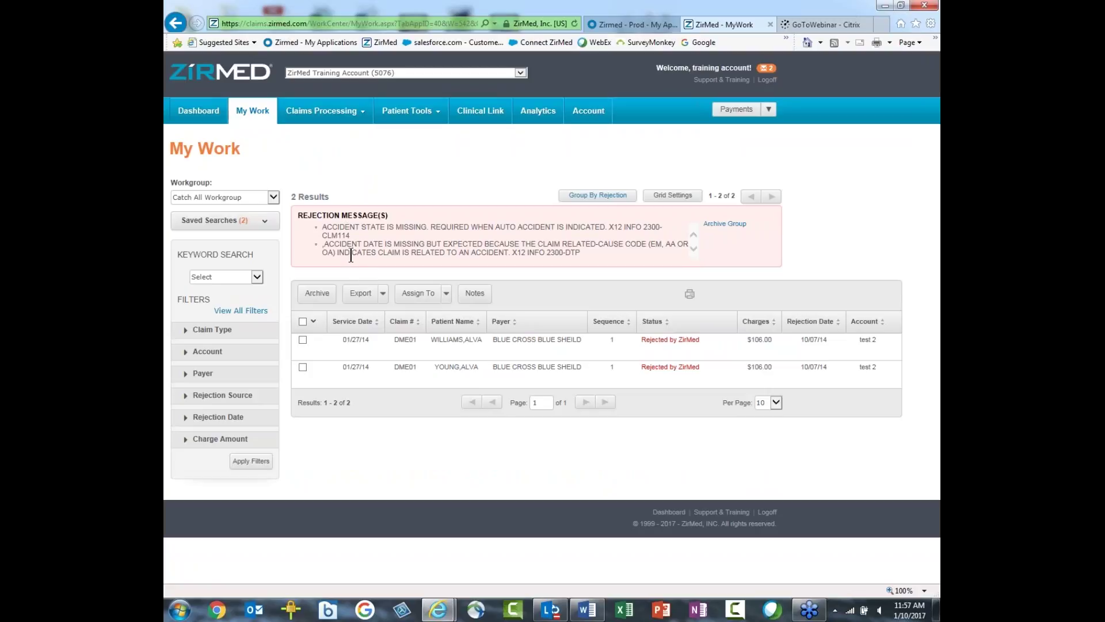
mouse_move(519, 345)
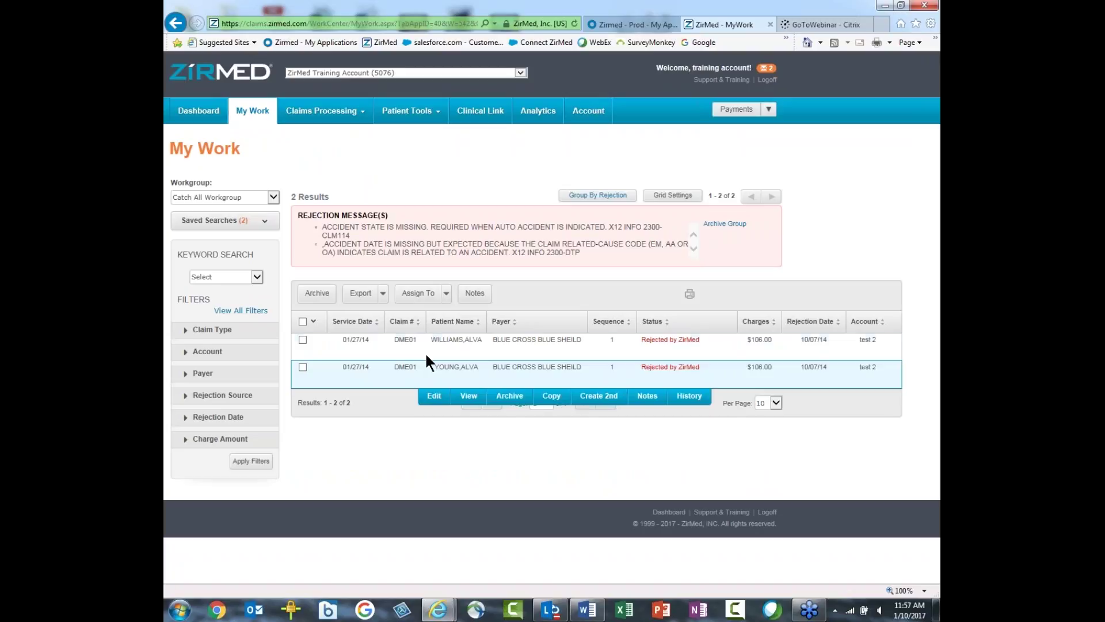
mouse_move(426, 355)
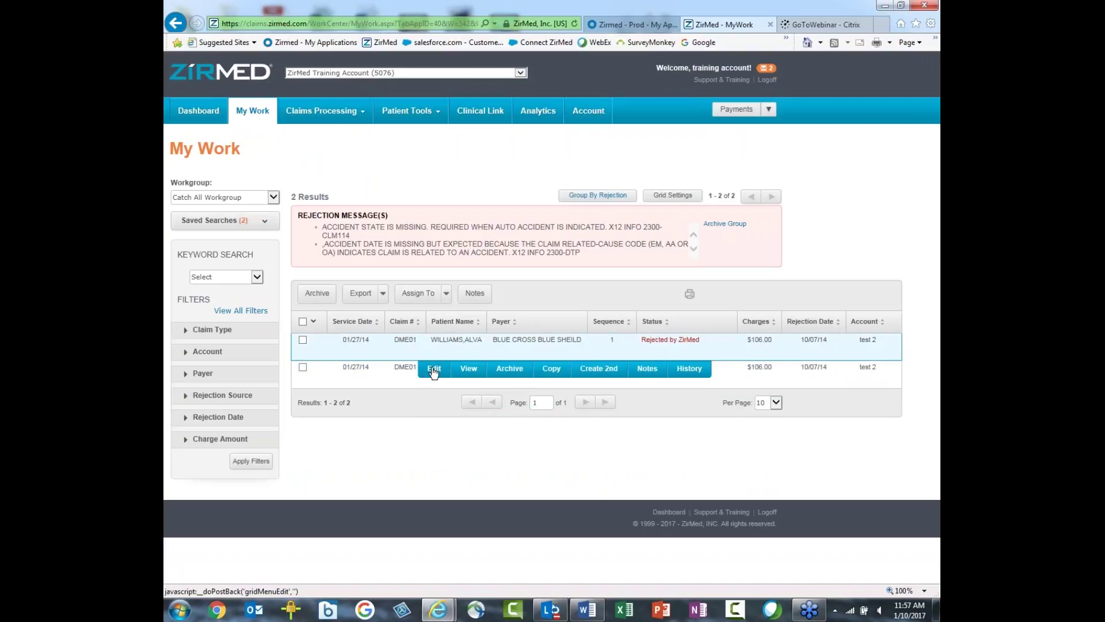
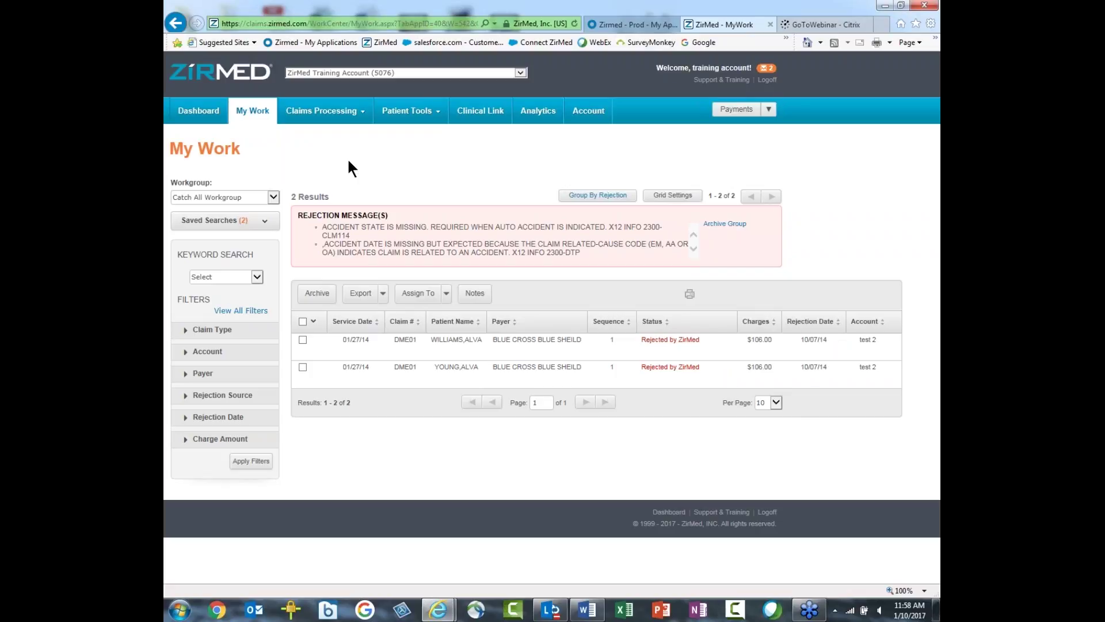
Step: From the Dashboard, open the Rejected Professional Claims report (50 claims, $16,522.00)
left_click(203, 114)
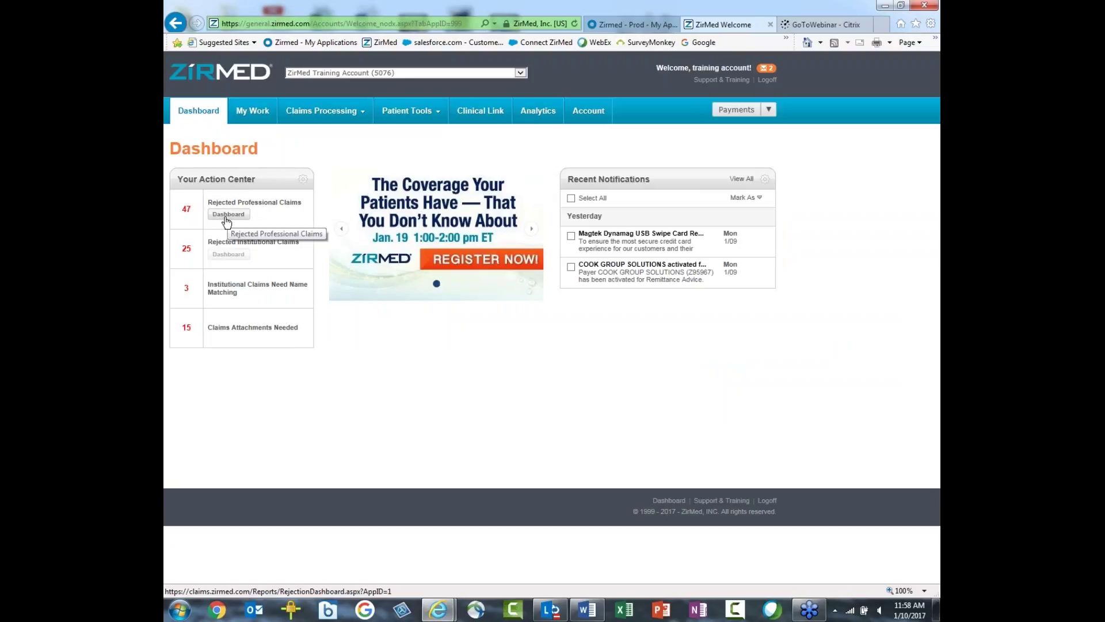
left_click(228, 214)
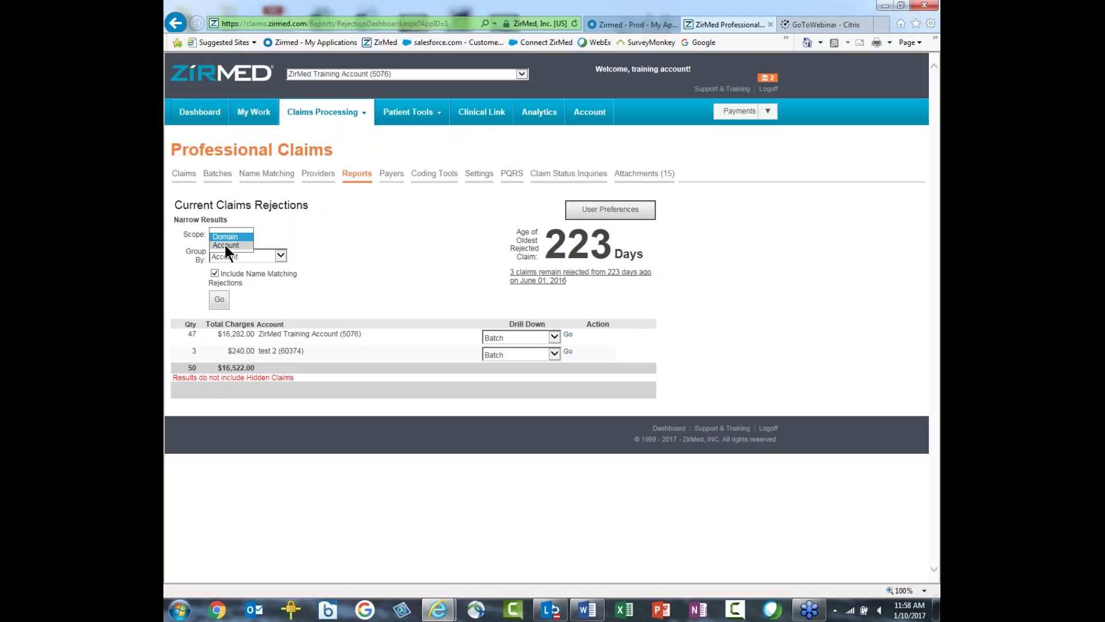
Step: Regroup the rejections report by Rejection Message and rerun it
left_click(280, 256)
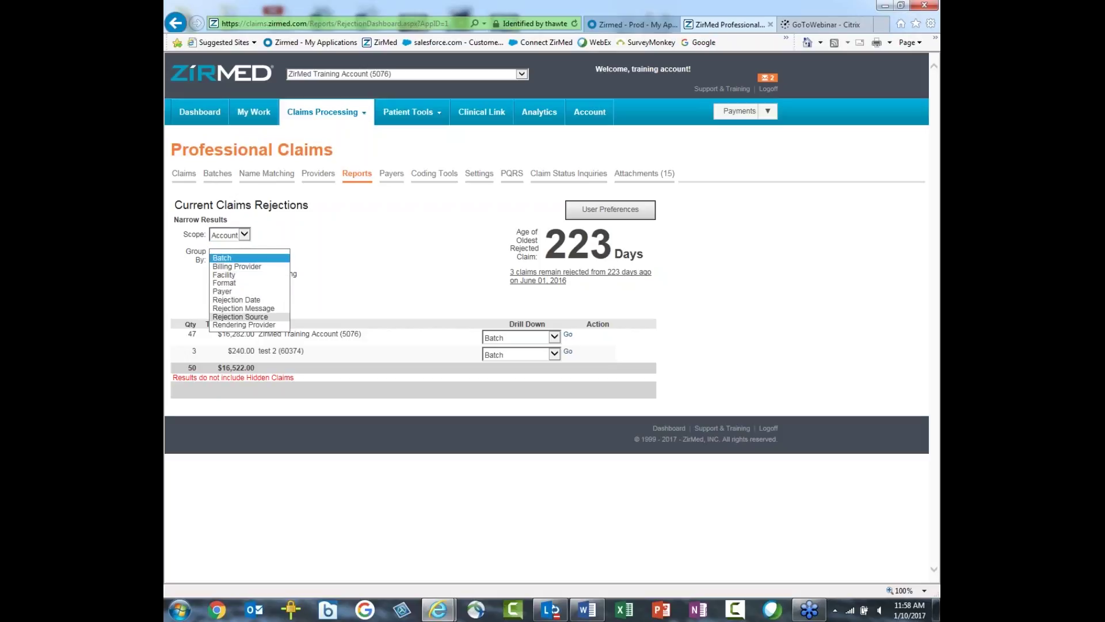
left_click(238, 308)
left_click(218, 301)
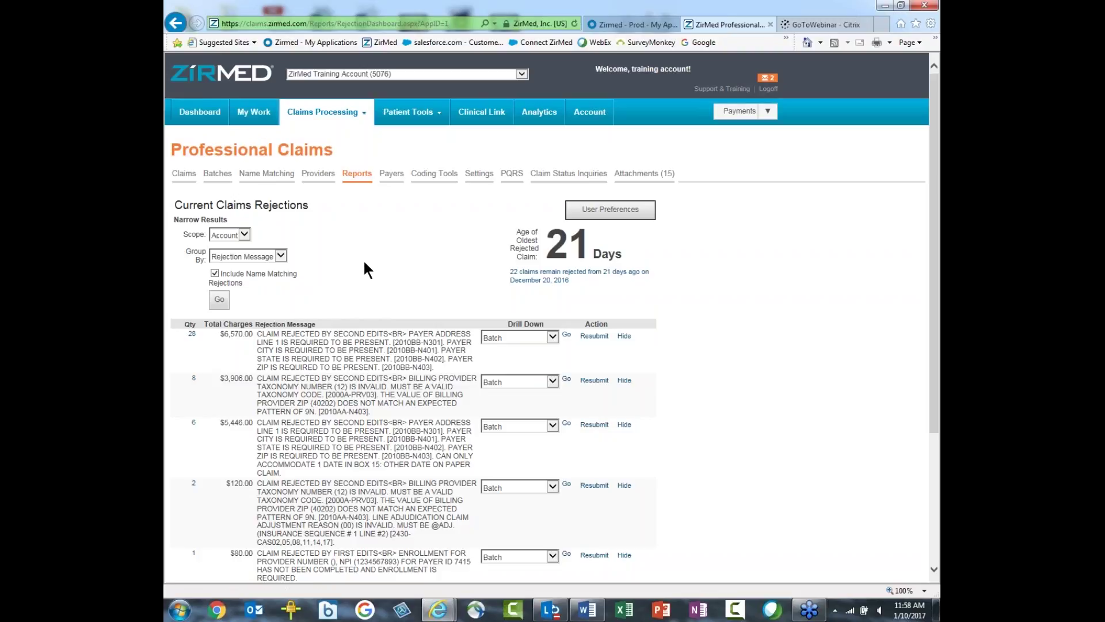
scroll(364, 270, "down", 2)
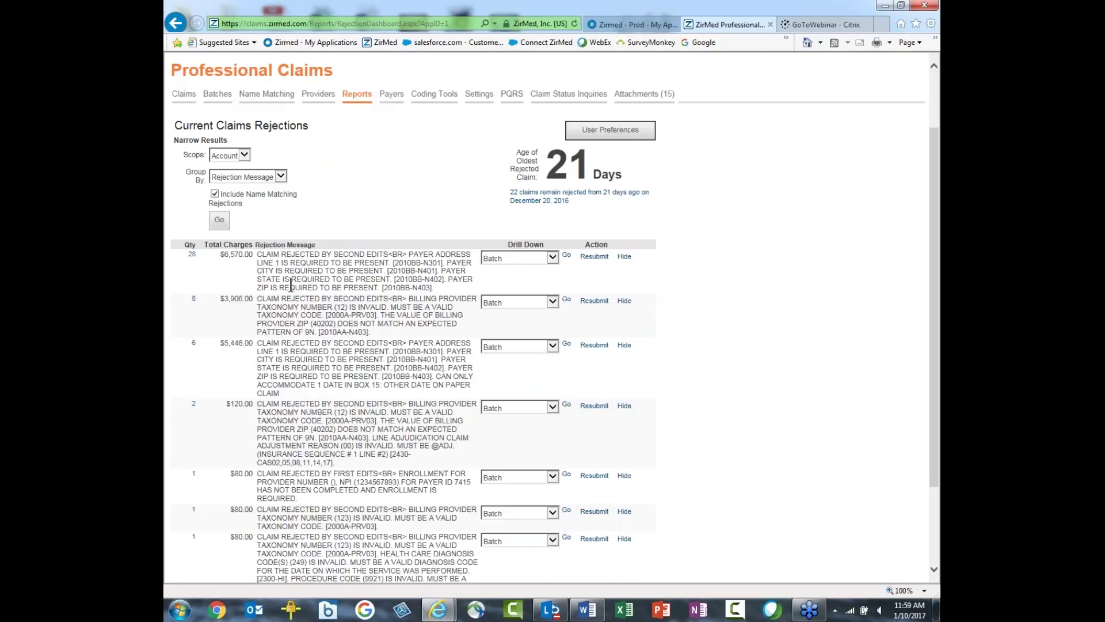
Step: Drill into the 8 claims rejected for an invalid billing provider taxonomy number
left_click(194, 299)
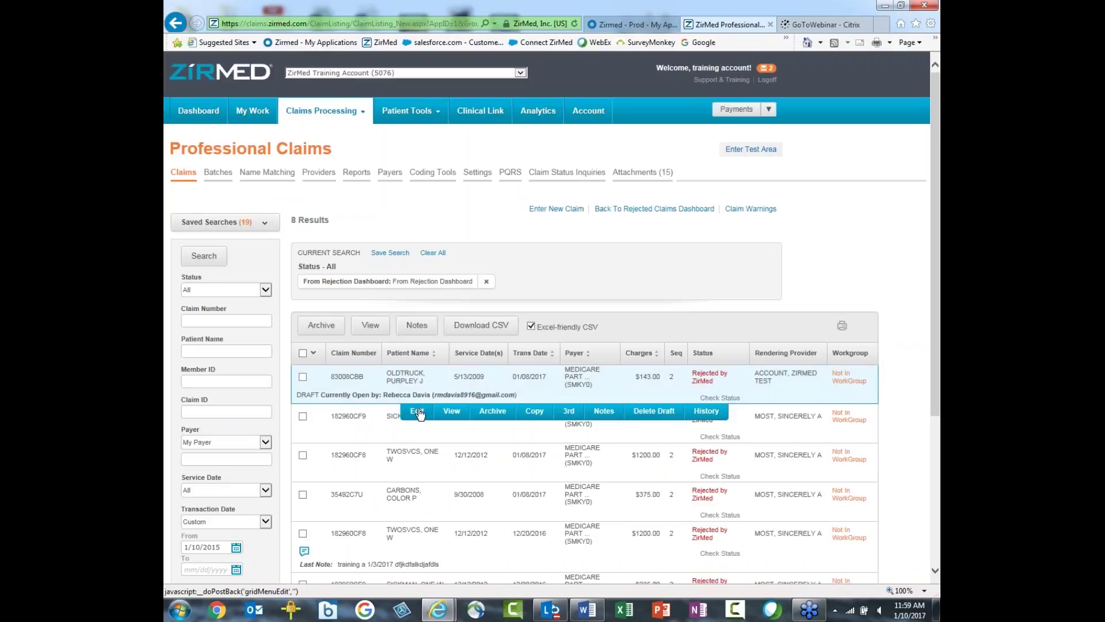
mouse_move(400, 429)
mouse_move(425, 462)
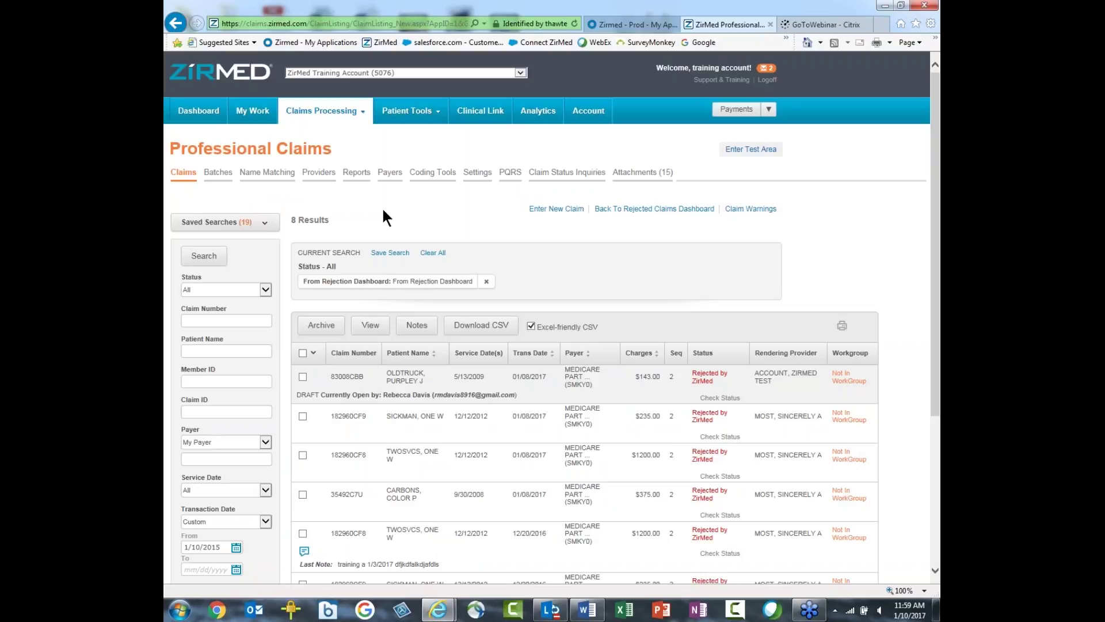
mouse_move(826, 371)
Step: Return to the My Work queue, then open the Remits dashboard from Claims Processing
left_click(248, 112)
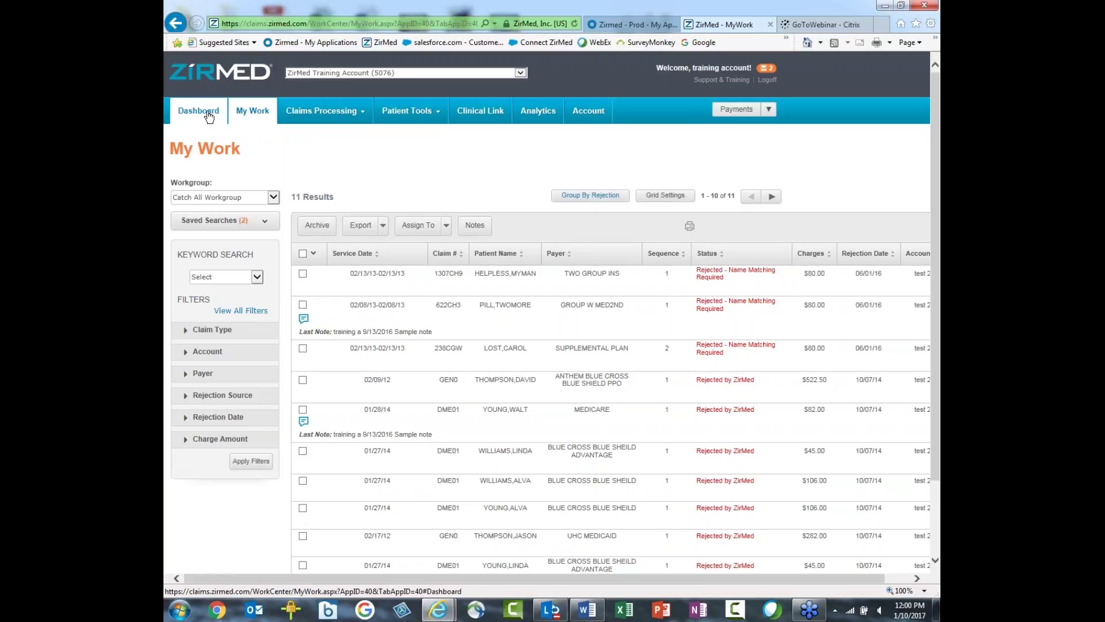
mouse_move(320, 118)
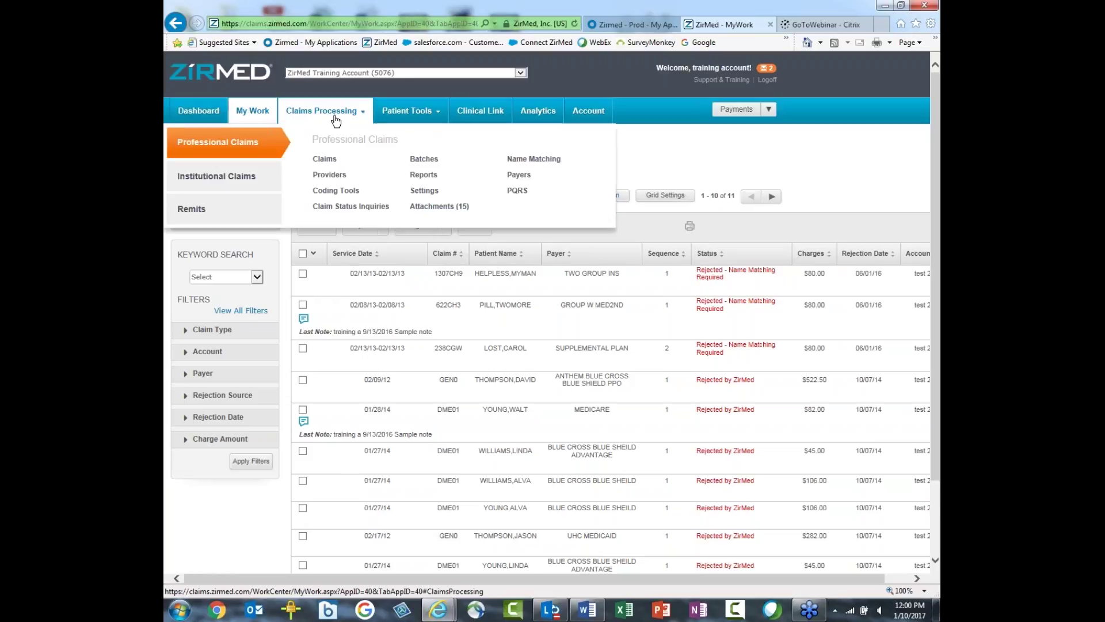
left_click(205, 216)
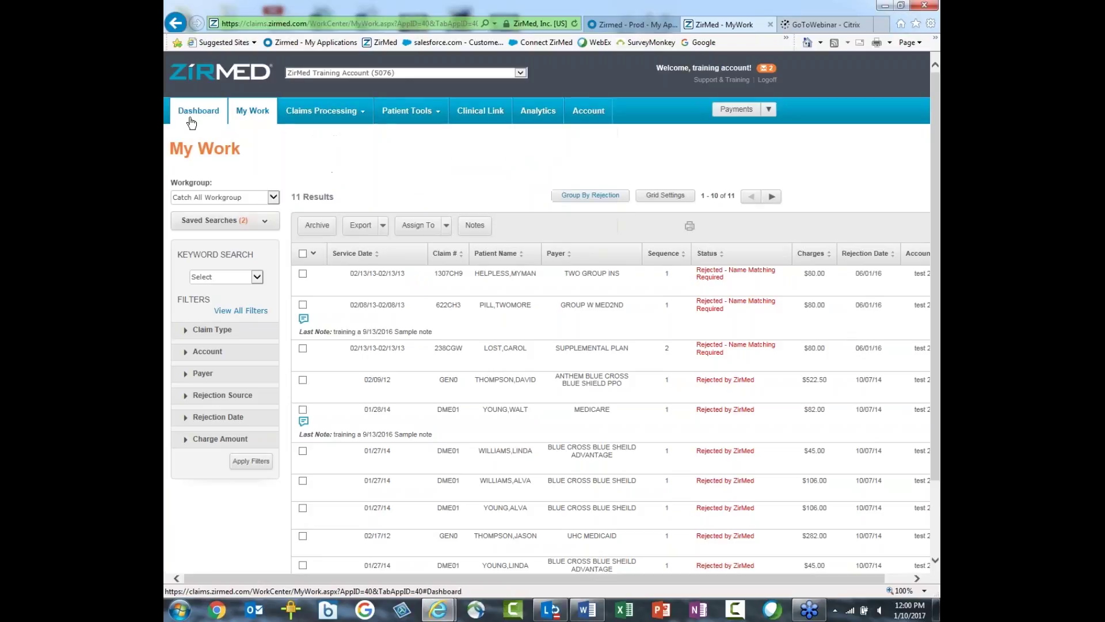
mouse_move(327, 118)
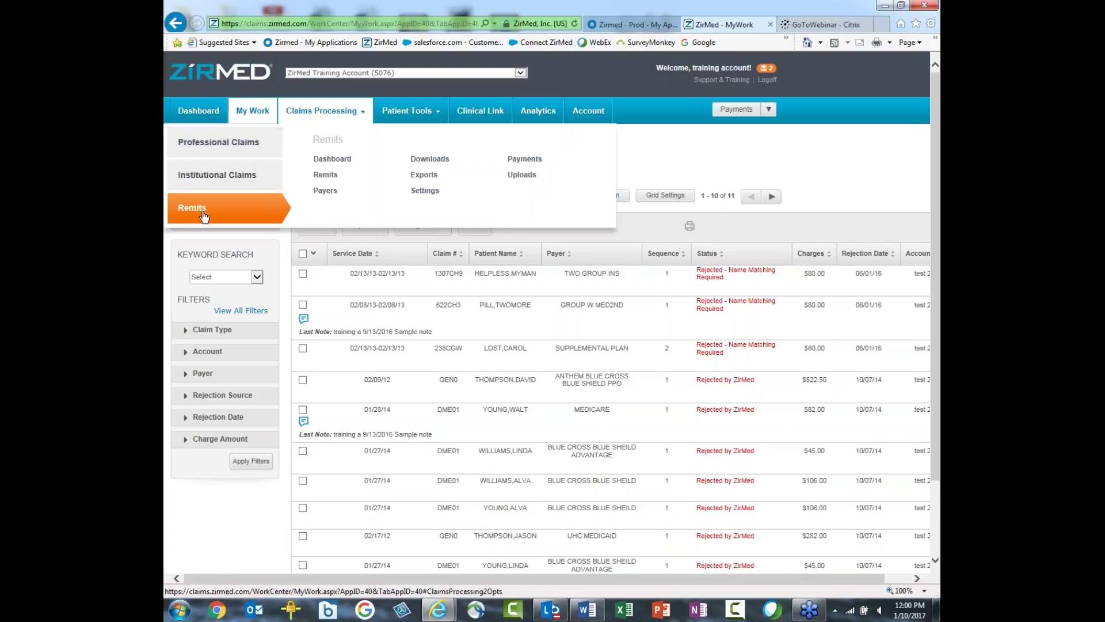
left_click(332, 159)
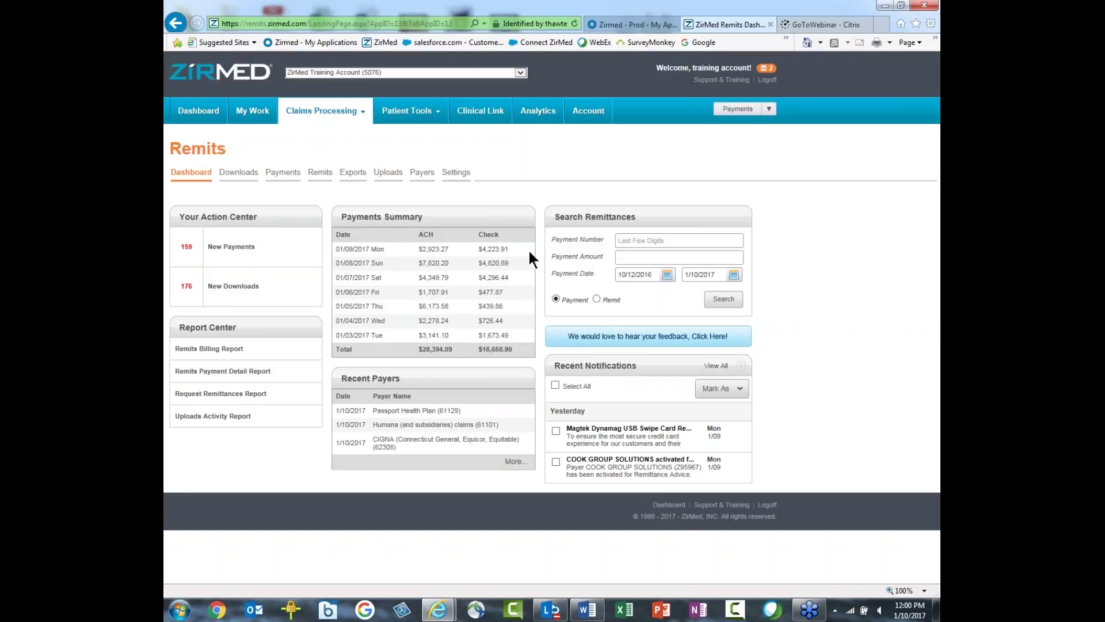
Step: Show the Remits Payments list of 159 received payments
left_click(283, 172)
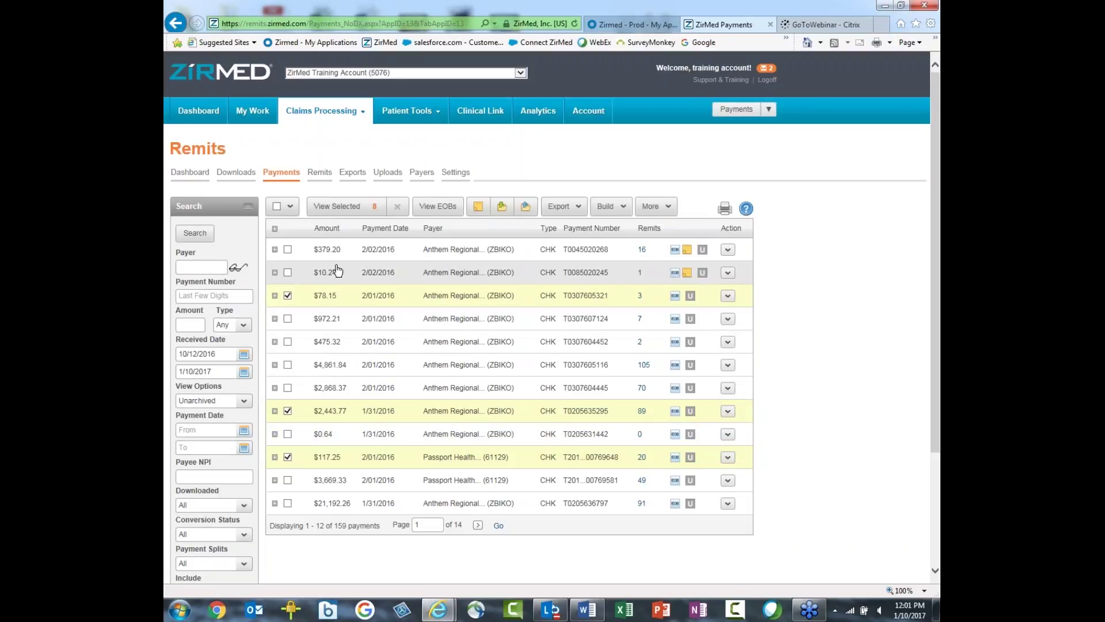
Step: Show the 176 downloaded remit files and check a file's Download, Notes and Archive actions
left_click(235, 178)
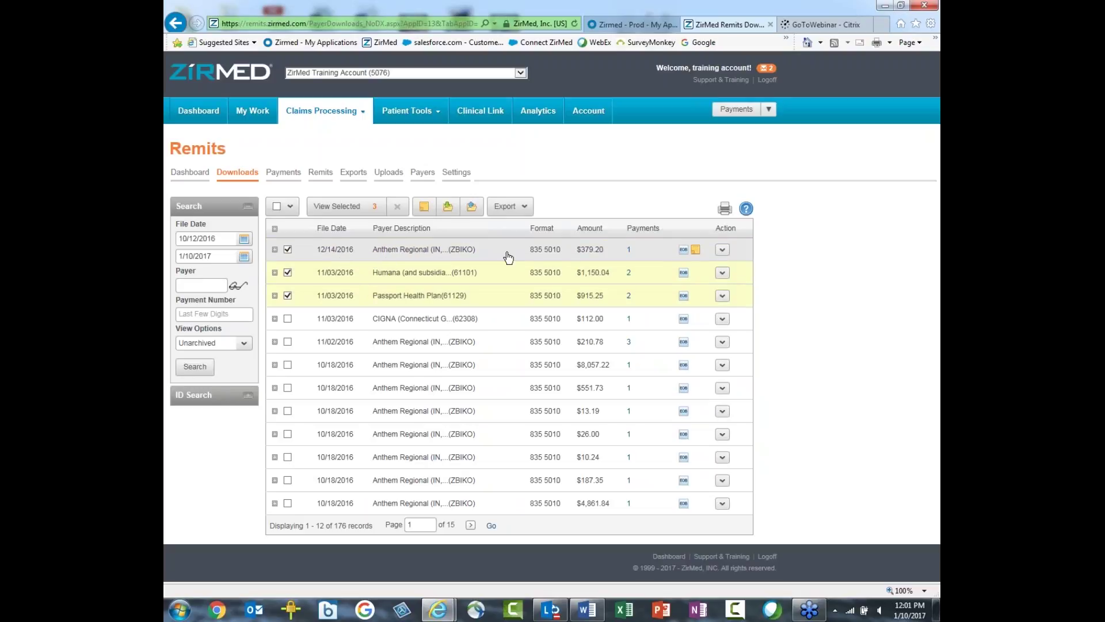
left_click(722, 249)
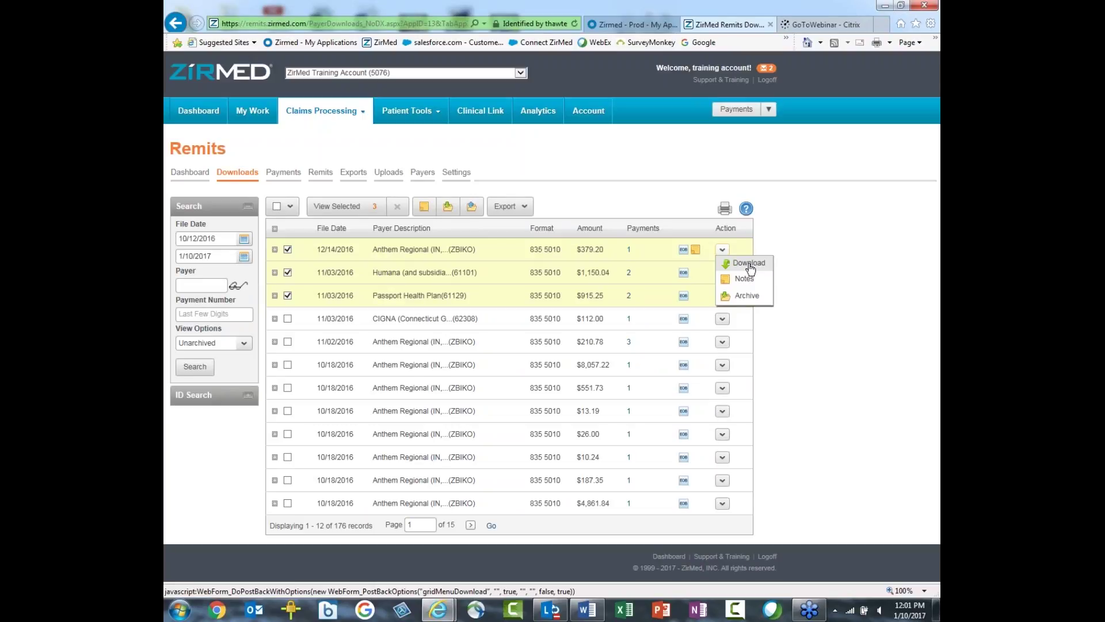
left_click(750, 265)
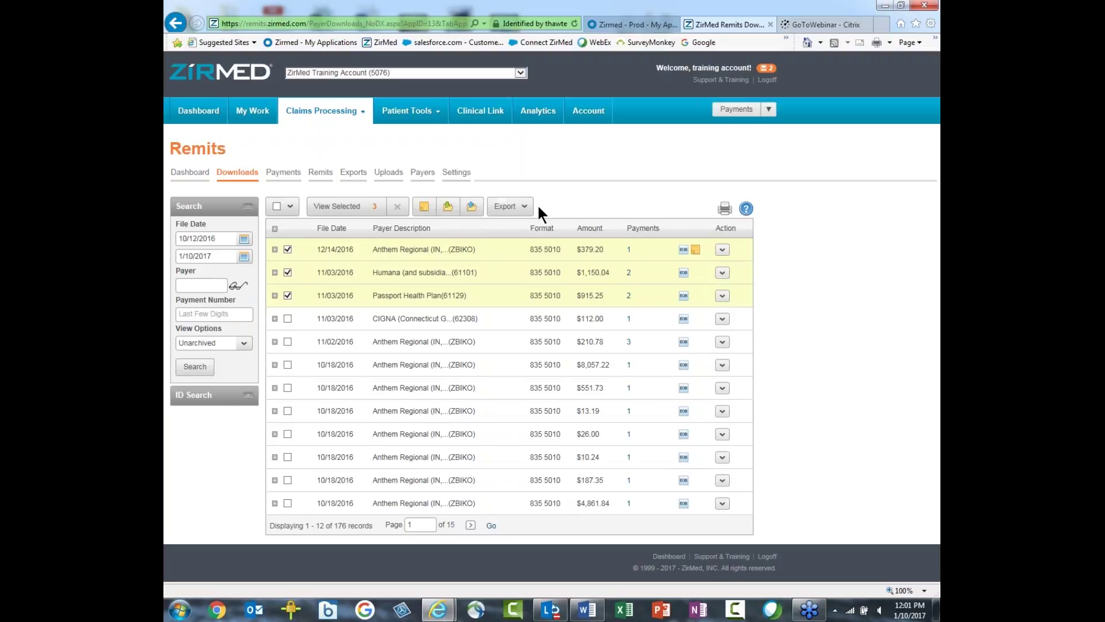
Step: View patient remittances and a remittance's Payer EOB and Notes actions, then open Payers
left_click(320, 172)
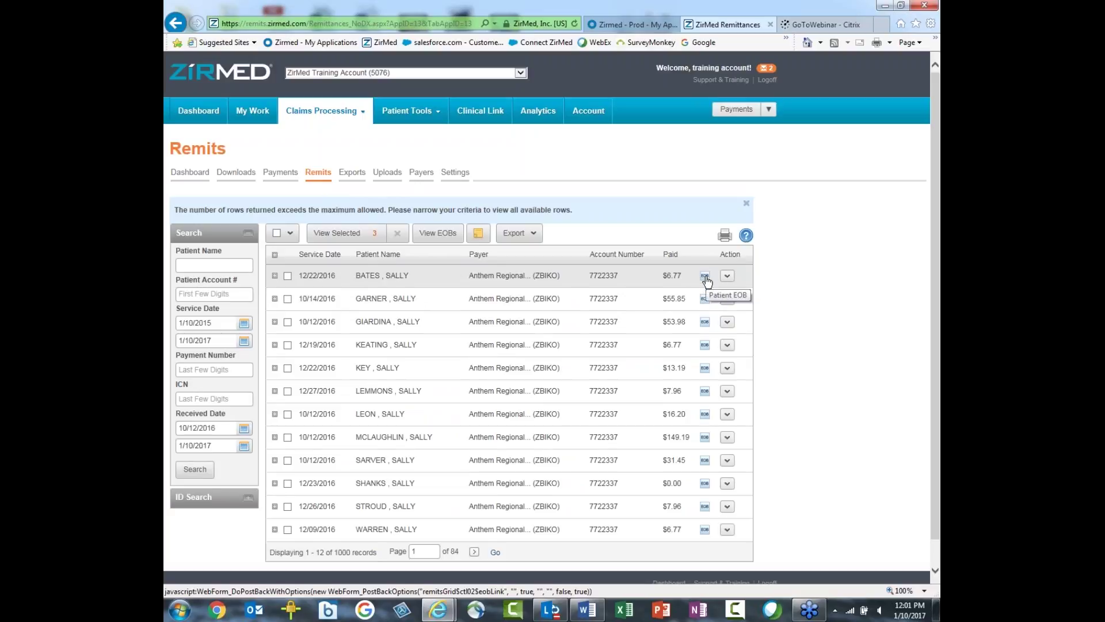
left_click(727, 275)
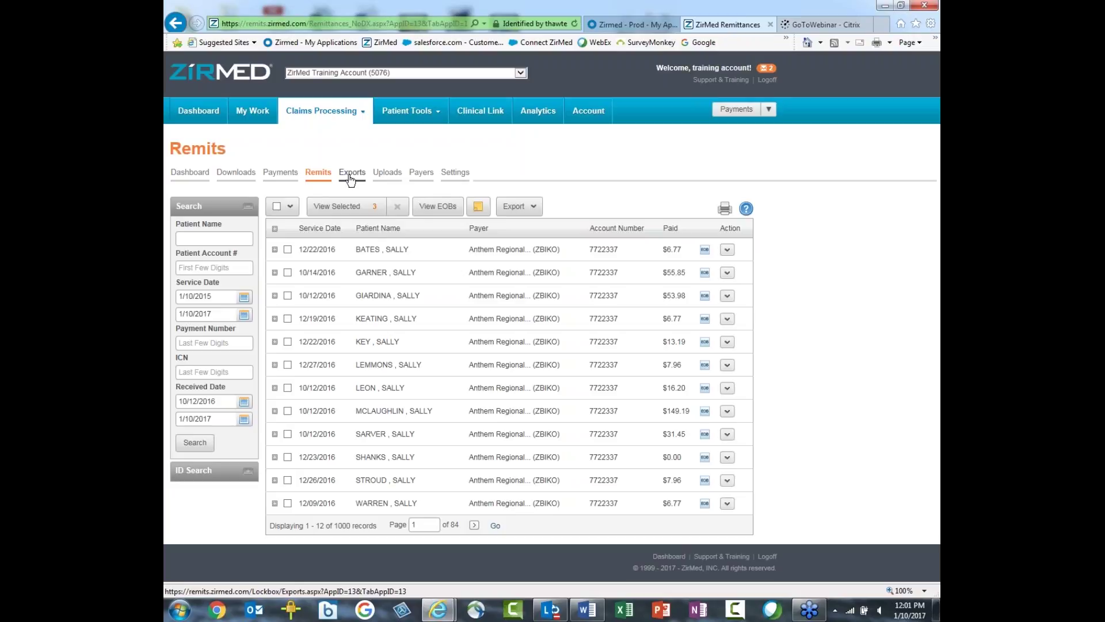
left_click(421, 176)
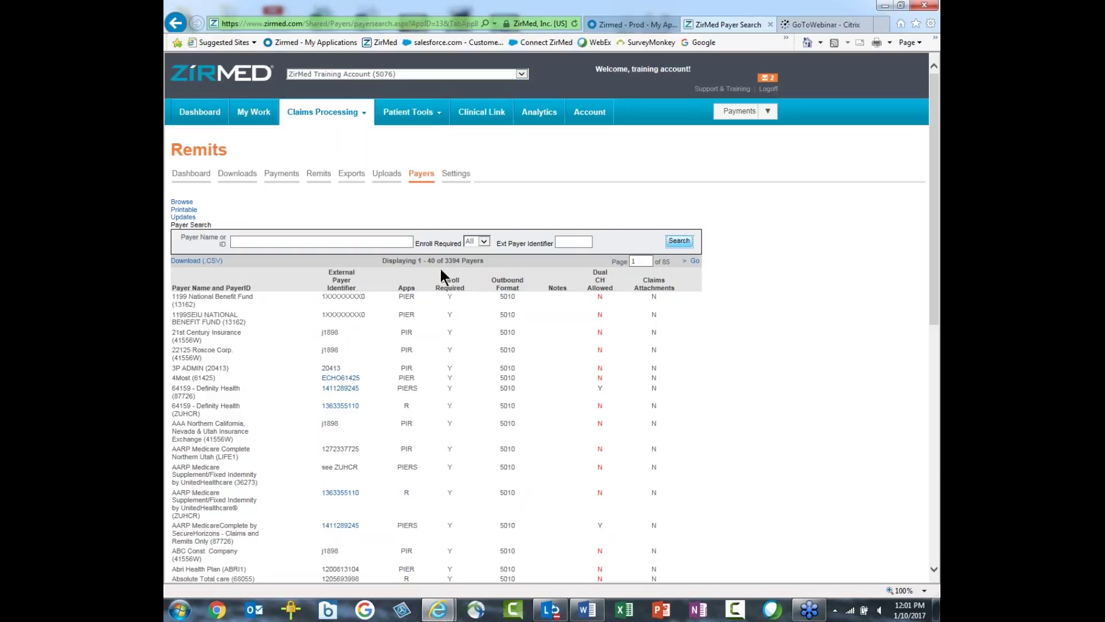
Step: Highlight, then clear, the '3394 Payers' count on the Payer Search list
left_click_drag(444, 260, 480, 267)
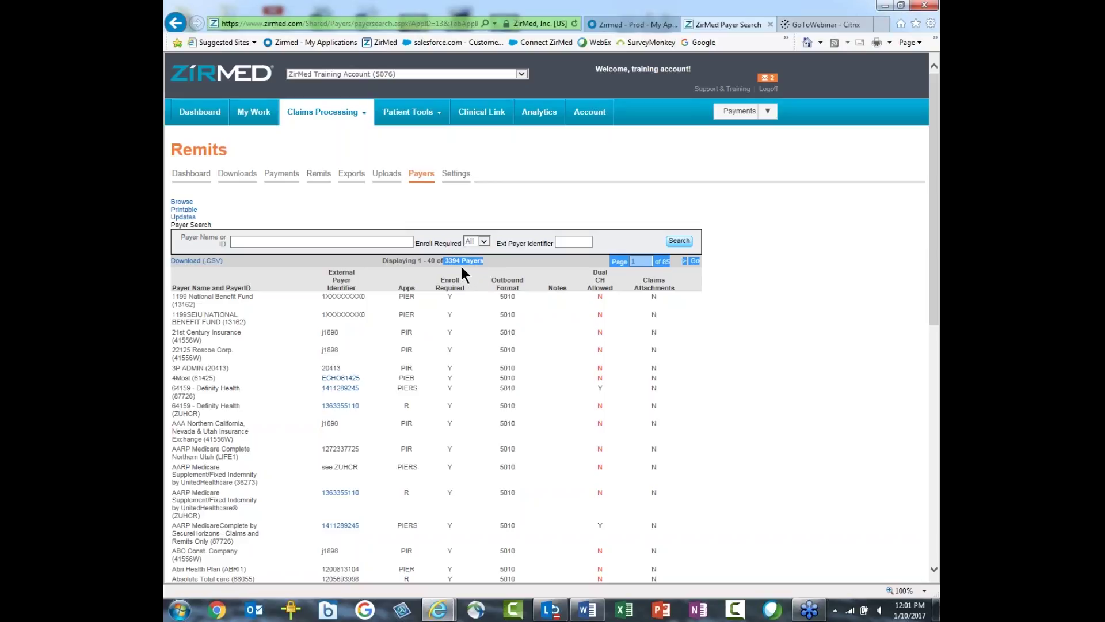
left_click(456, 299)
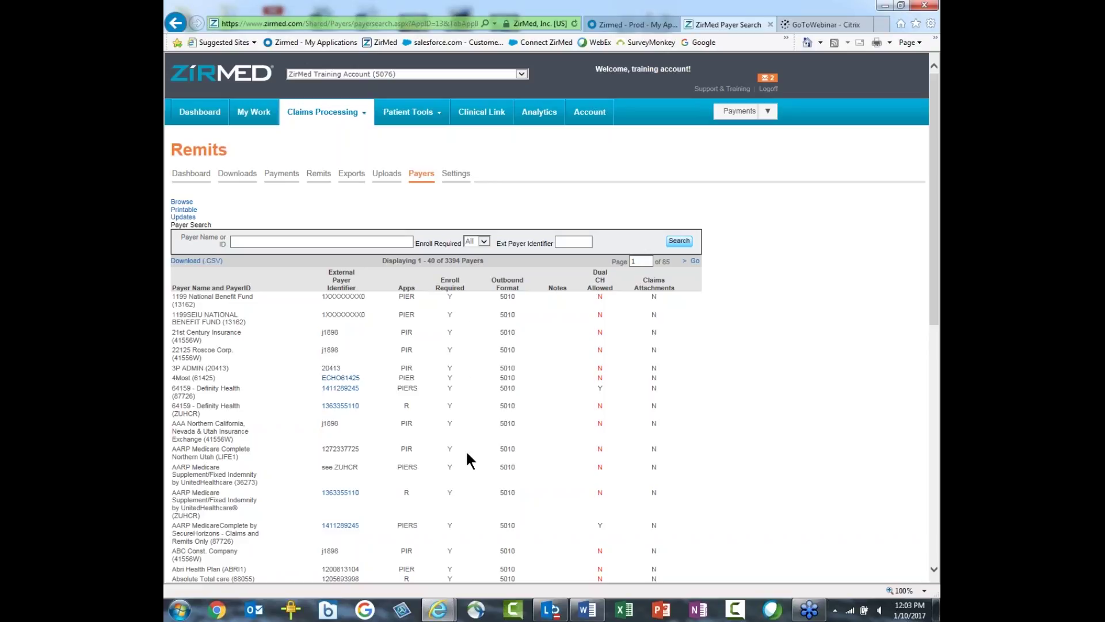
Step: Bring the VisionWeb home page over ZirMed, then put it away to return to Payer Search
mouse_move(439, 609)
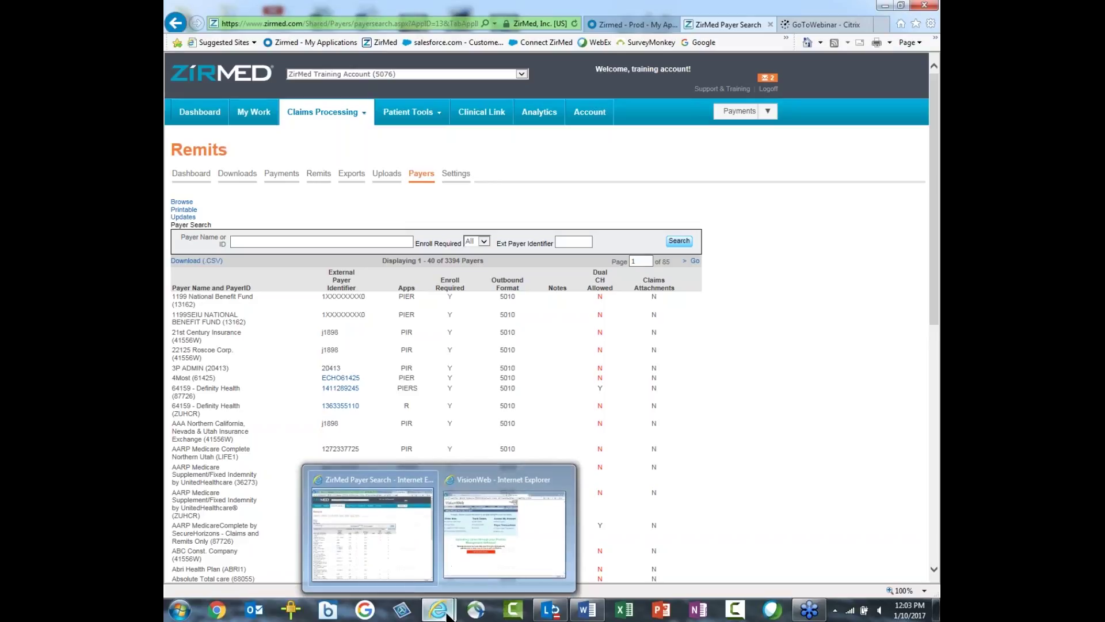
left_click(502, 562)
left_click_drag(934, 521, 861, 26)
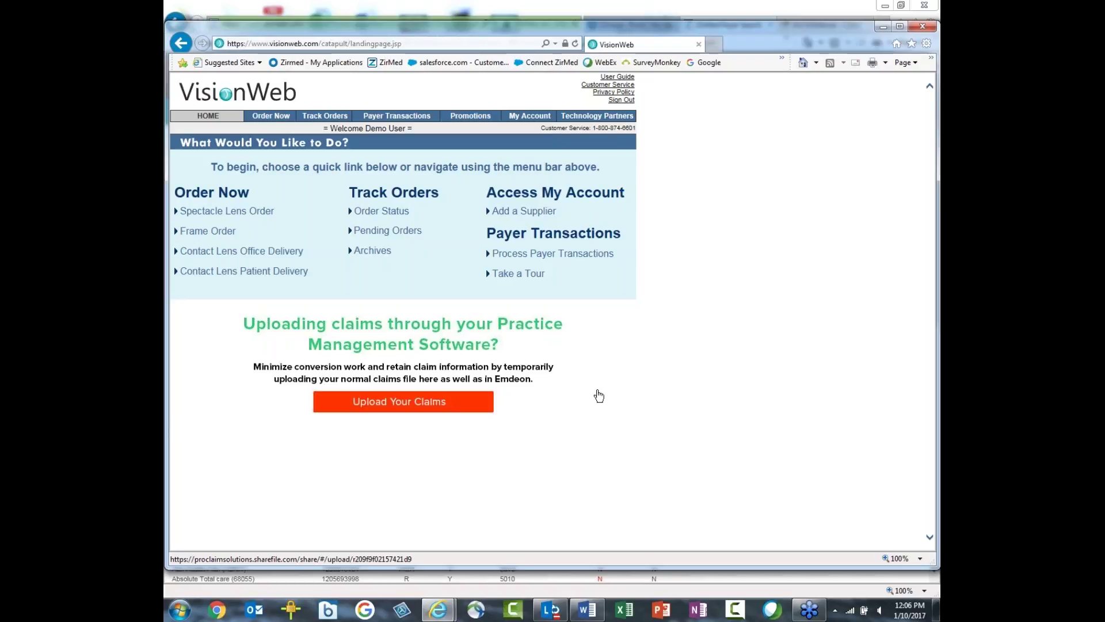
left_click(883, 27)
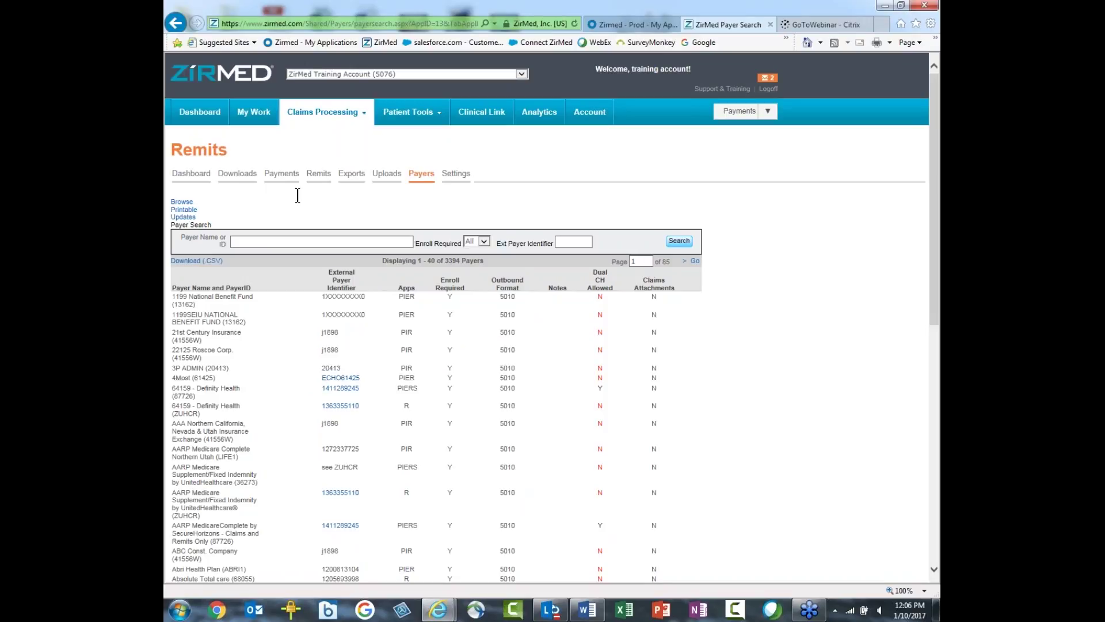
Step: Reopen the Remits Downloads list, view the first file's actions, and reveal the Claims Processing menu
left_click(234, 178)
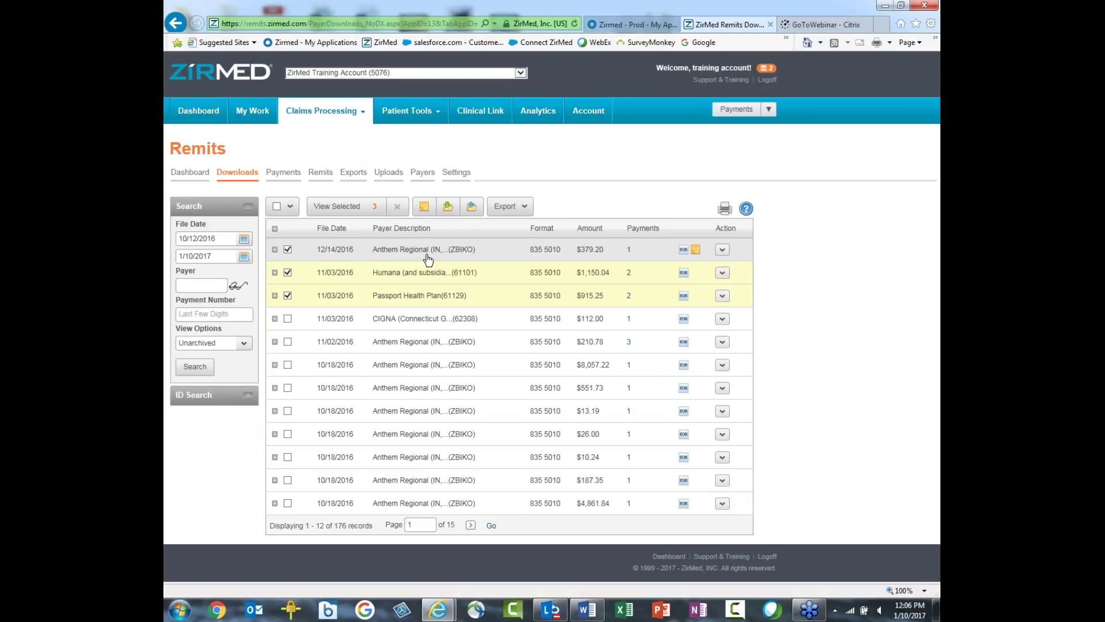
left_click(722, 249)
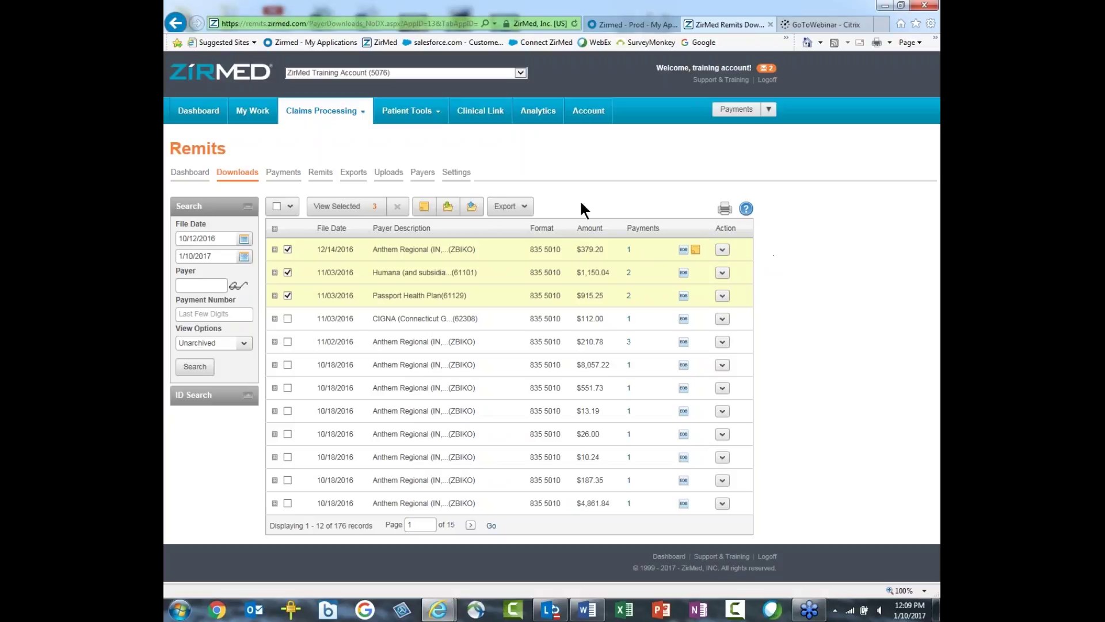
mouse_move(345, 114)
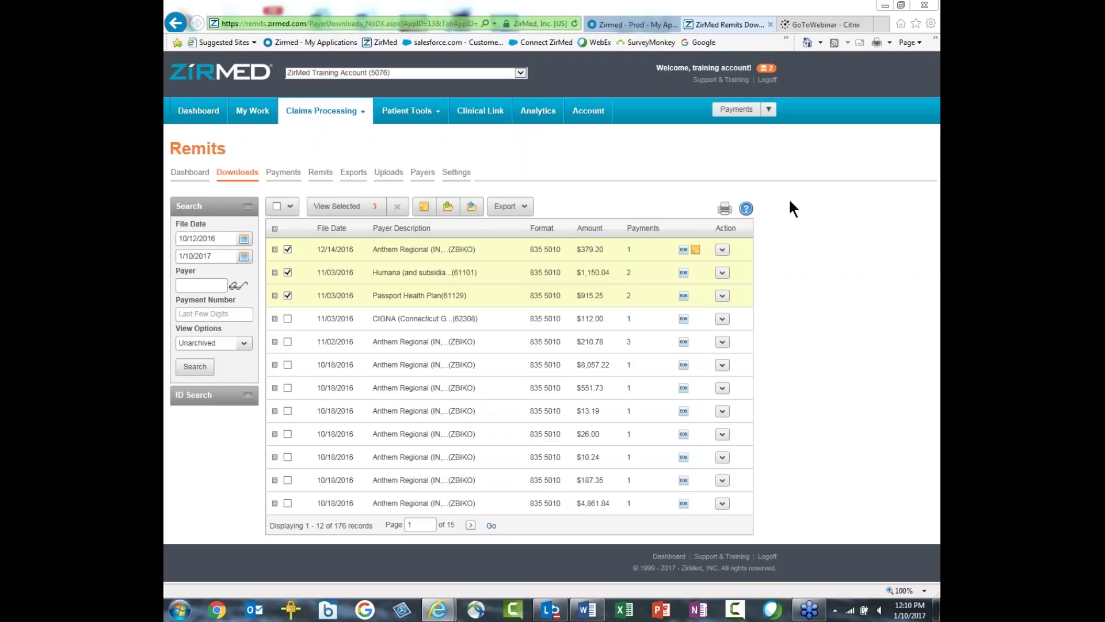
mouse_move(310, 115)
mouse_move(305, 121)
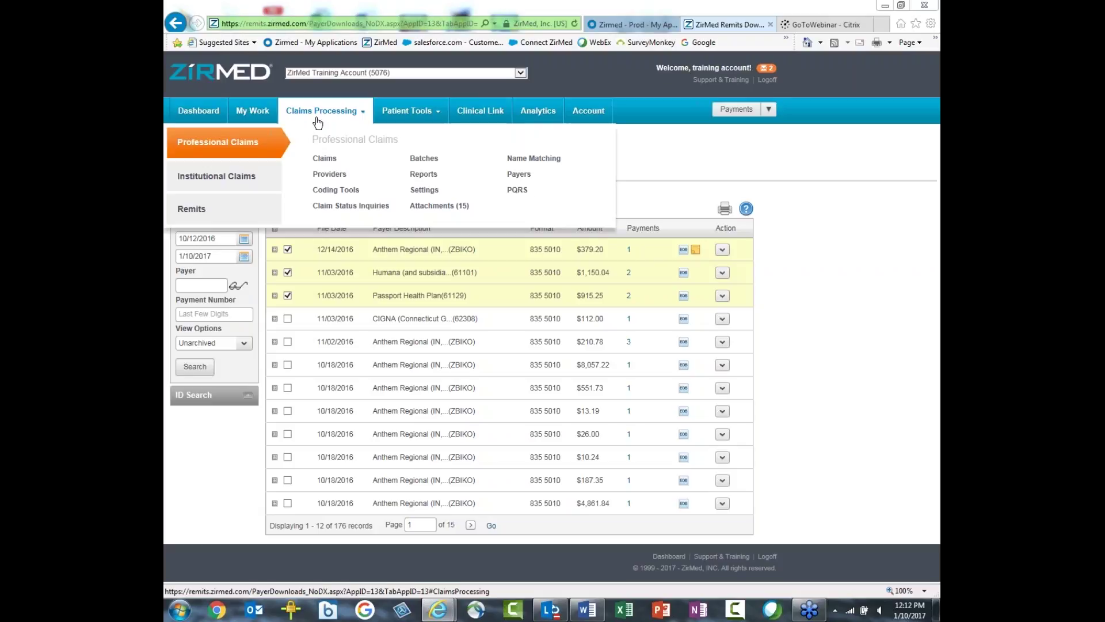
Step: Show the 47 Professional Claims filtered to All Rejected, then switch to the submitted Batches list
left_click(326, 158)
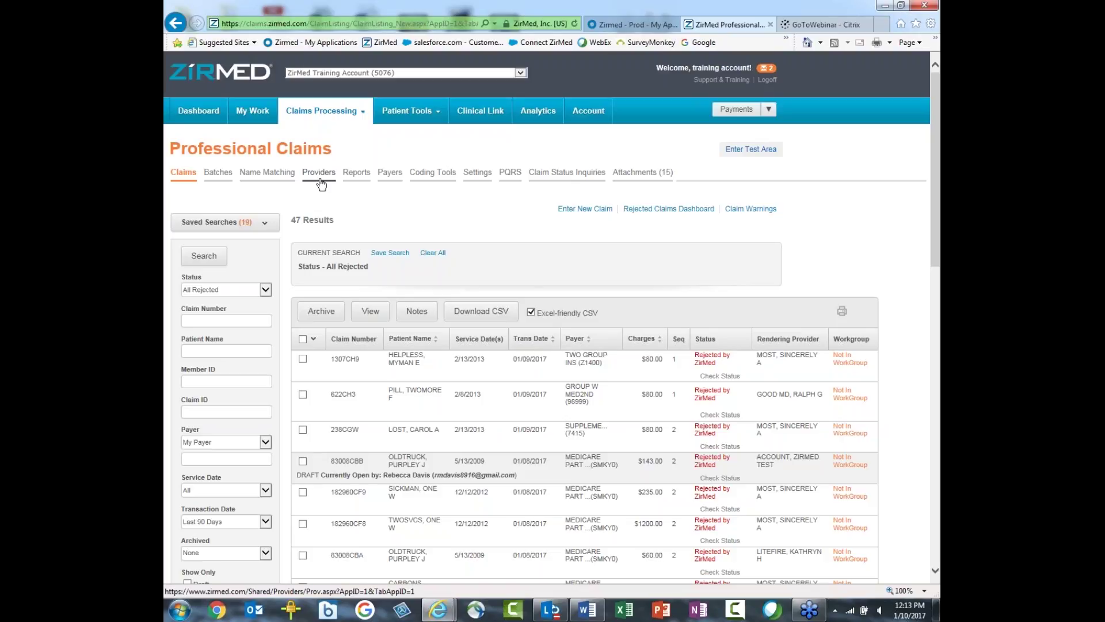
left_click(222, 180)
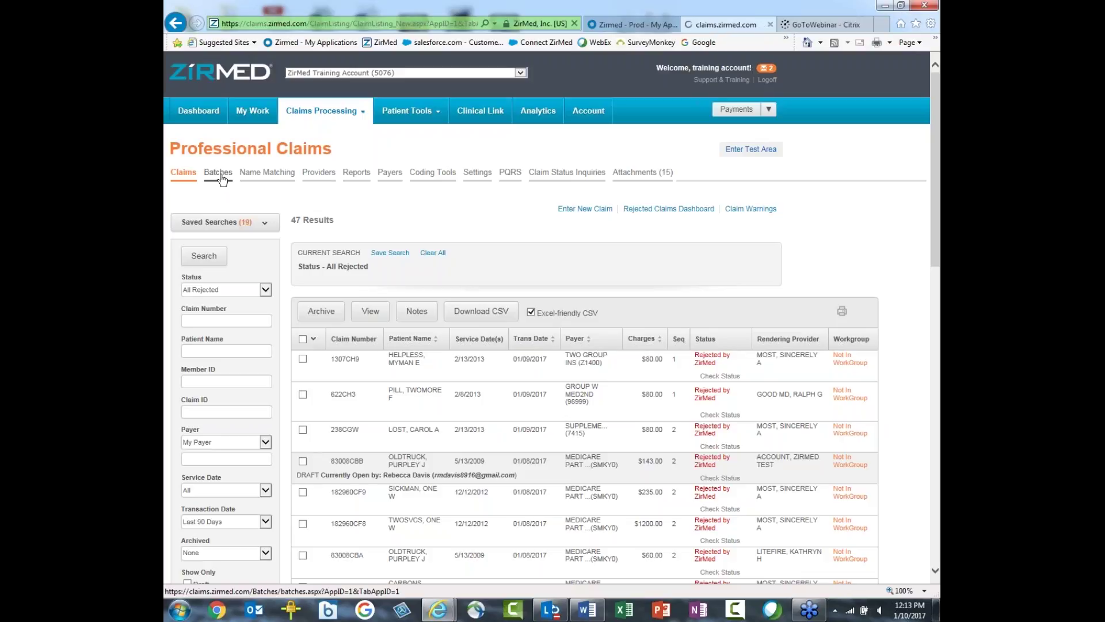